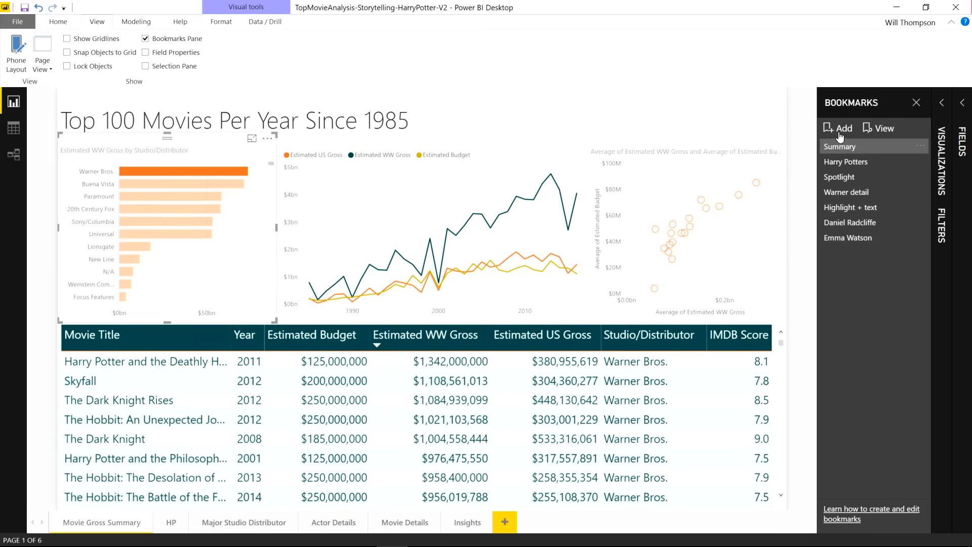
- Open the Power BI Premium P1 capacity from Capacity settings in the Admin portal
{"action": "left_click", "coordinate": [832, 137]}
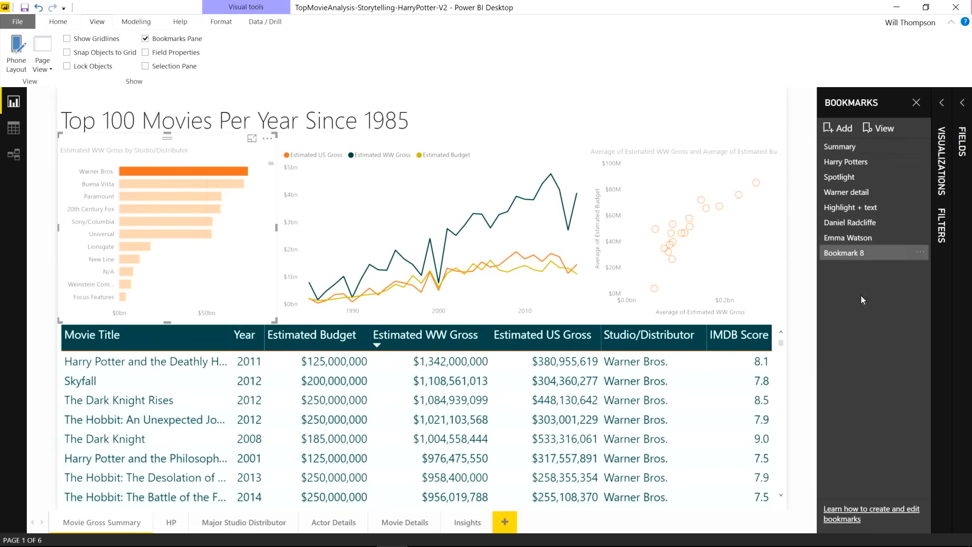
{"action": "left_click", "coordinate": [649, 165]}
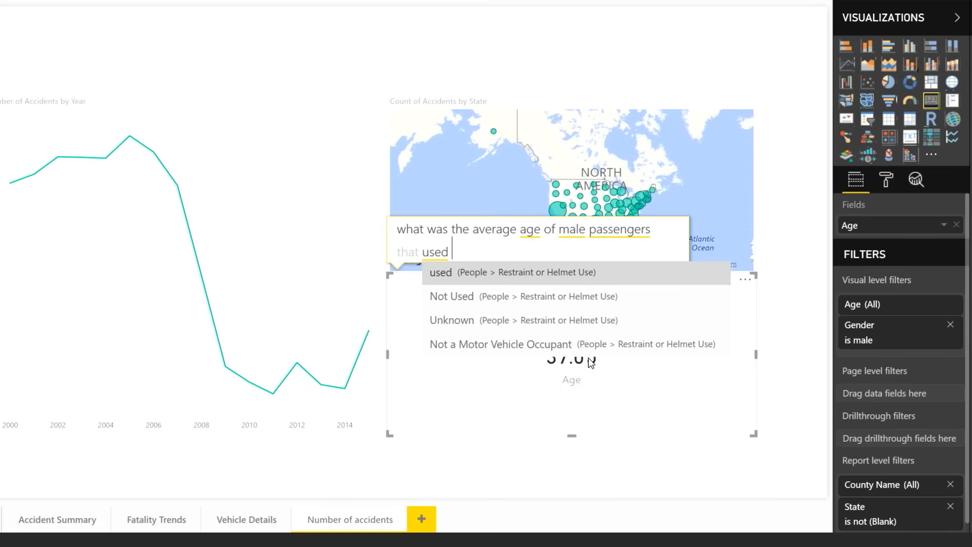
{"action": "key", "text": "Return"}
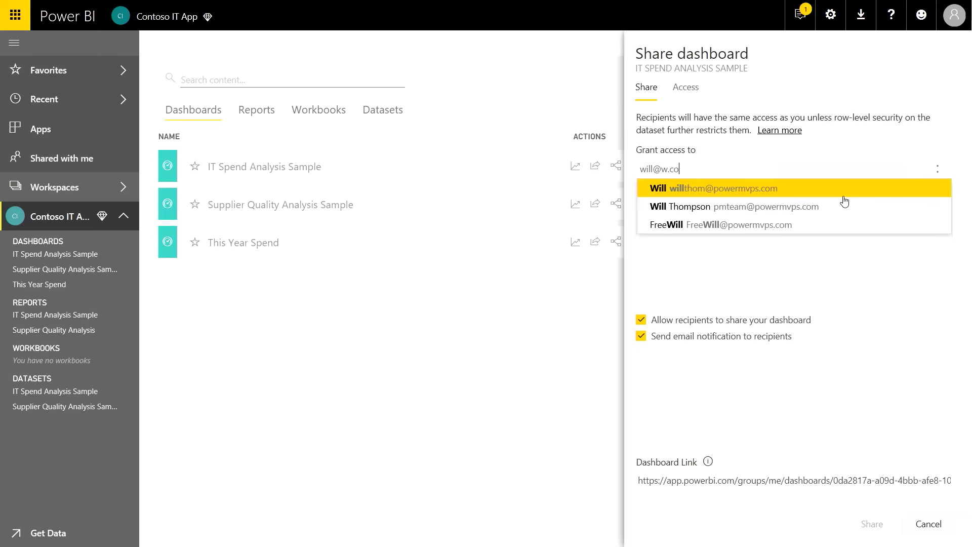
{"action": "type", "text": "m"}
{"action": "key", "text": "Return"}
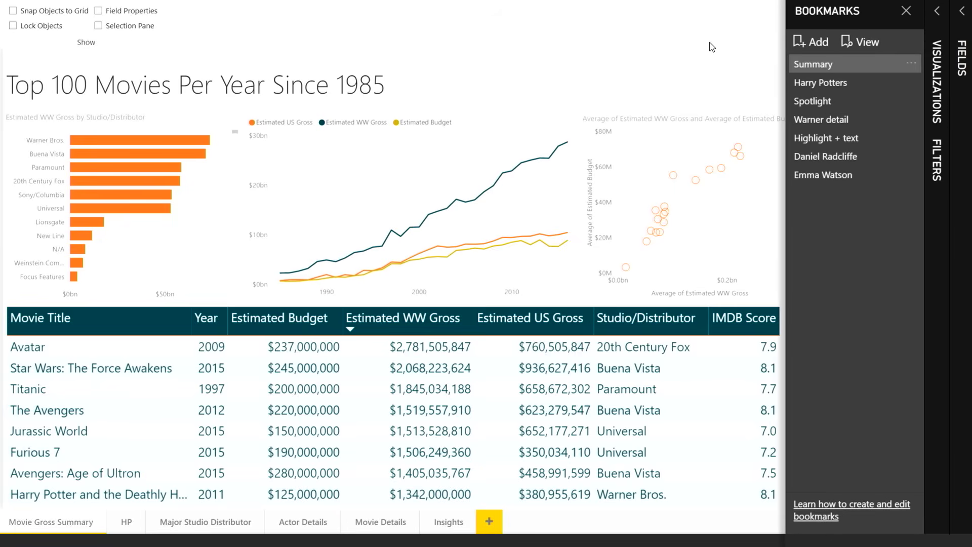
- Apply the Summary bookmark on the Movie Gross Summary page with Bookmarks pane showing
{"action": "left_click", "coordinate": [846, 70]}
- Bookmark the Warner Bros.-filtered summary as WB and move it directly below Summary
{"action": "left_click", "coordinate": [127, 146]}
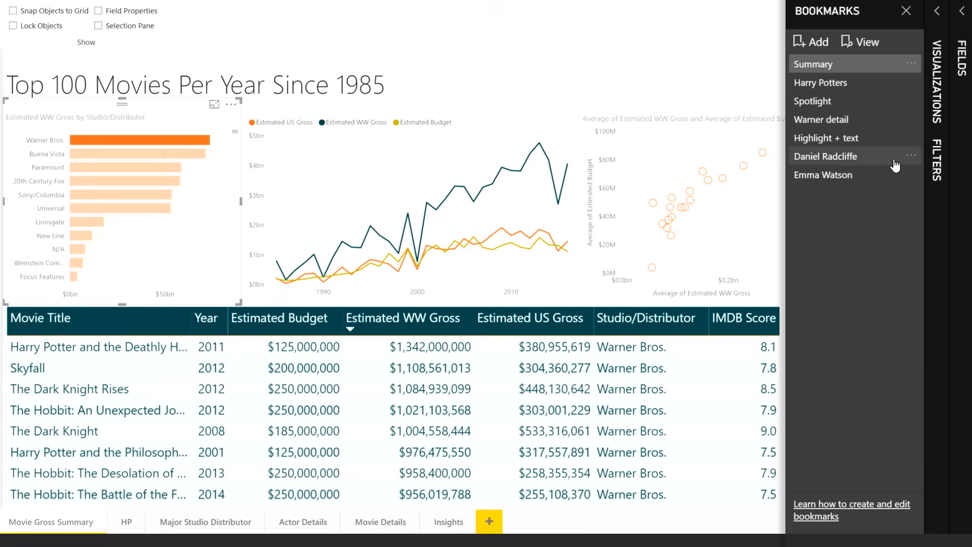
{"action": "left_click", "coordinate": [808, 47]}
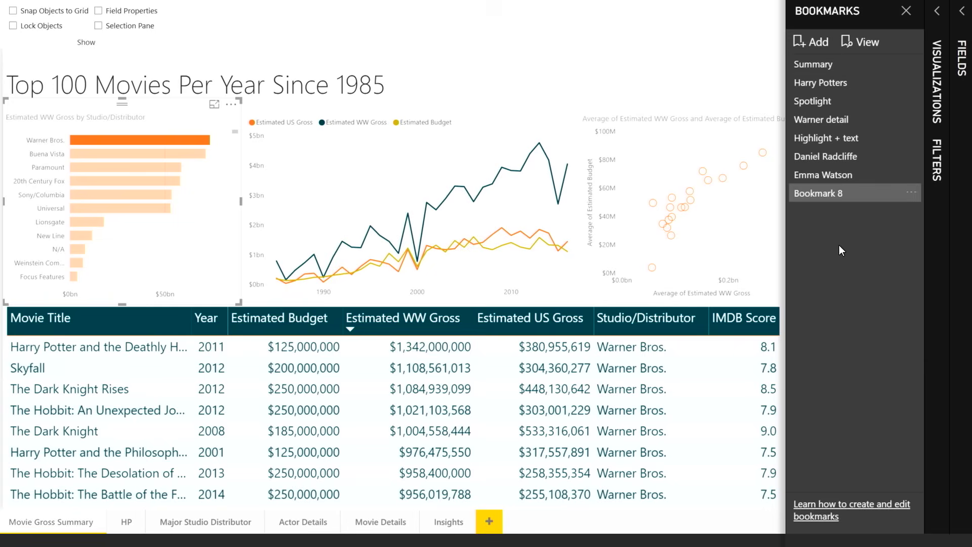
{"action": "double_click", "coordinate": [836, 199]}
{"action": "type", "text": "WB"}
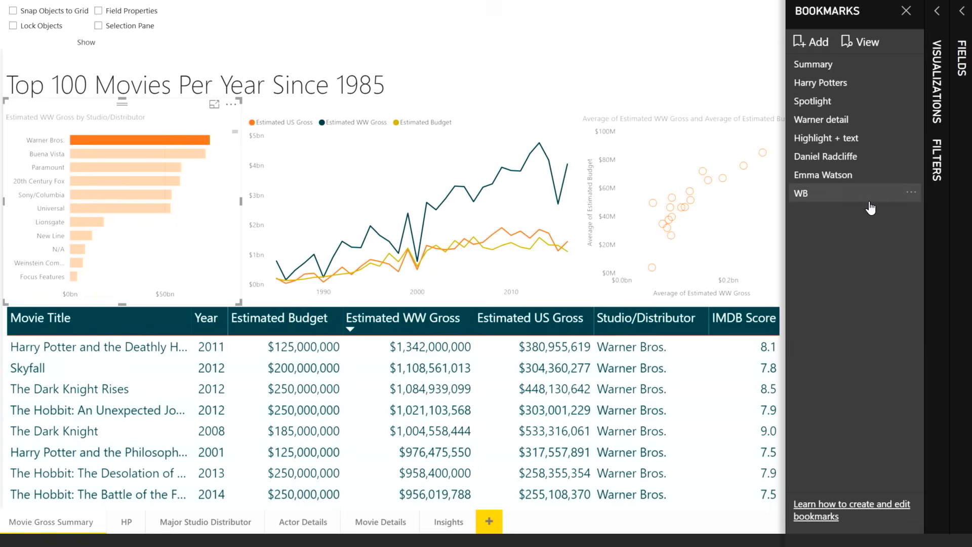
{"action": "left_click_drag", "start_coordinate": [838, 199], "coordinate": [859, 85]}
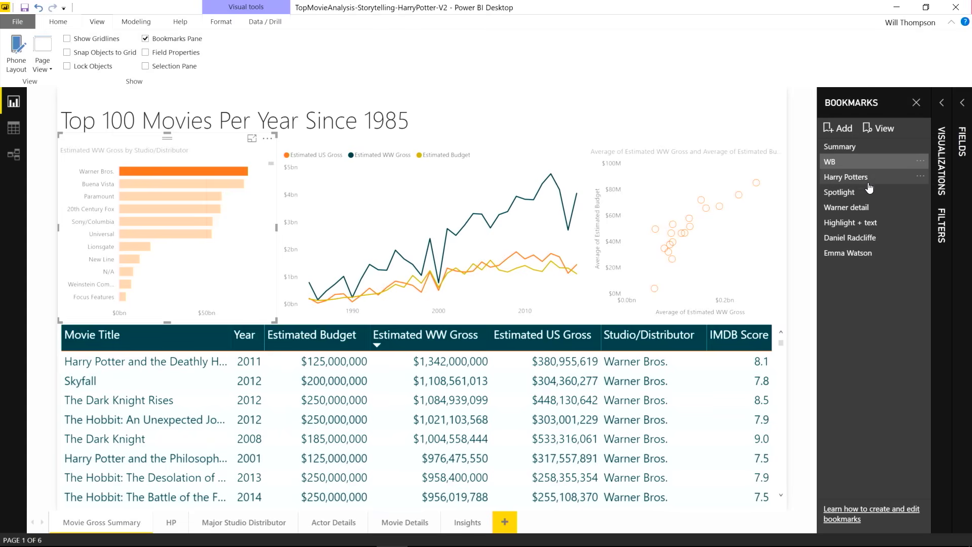
- Apply the Harry Potters and Spotlight bookmarks, then turn off the scatter chart's spotlight
{"action": "left_click", "coordinate": [866, 181]}
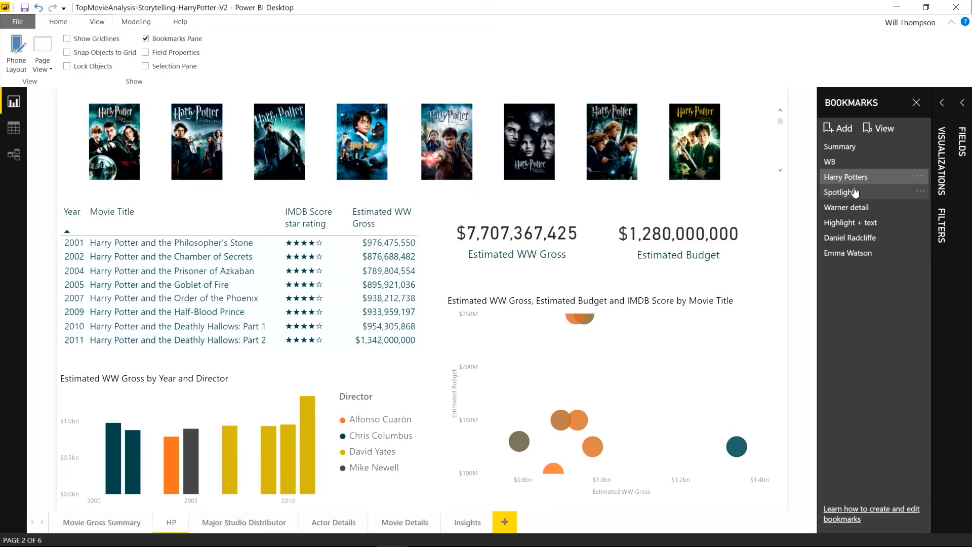
{"action": "left_click", "coordinate": [856, 192]}
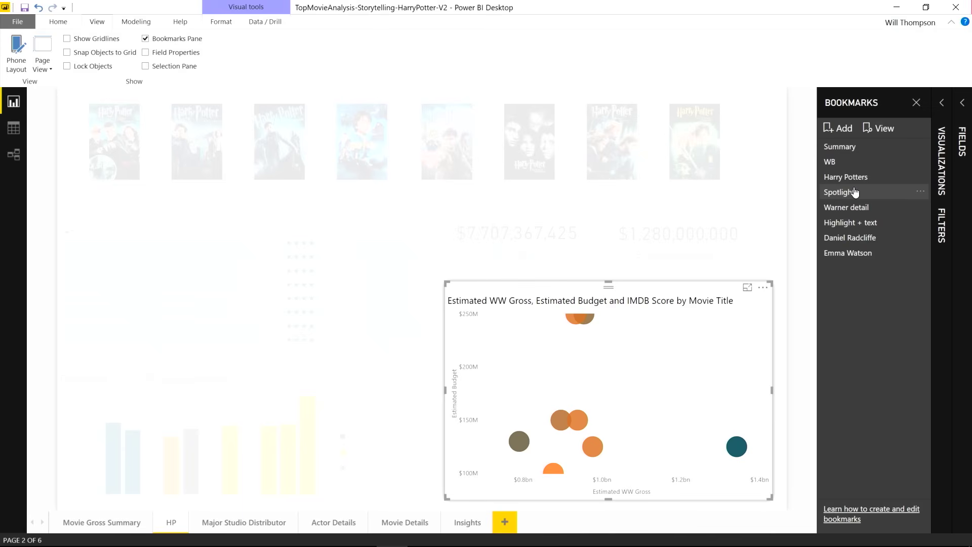
{"action": "left_click", "coordinate": [762, 290]}
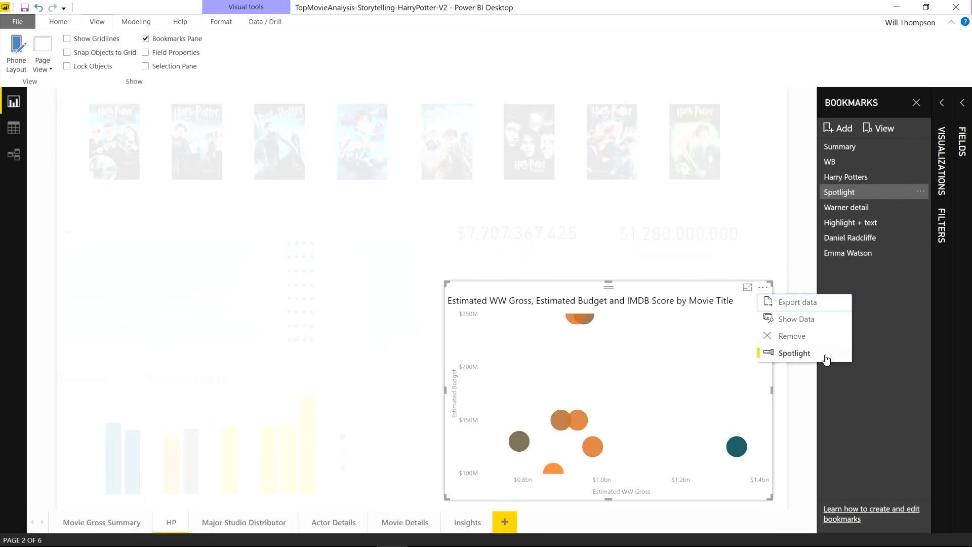
{"action": "left_click", "coordinate": [794, 354]}
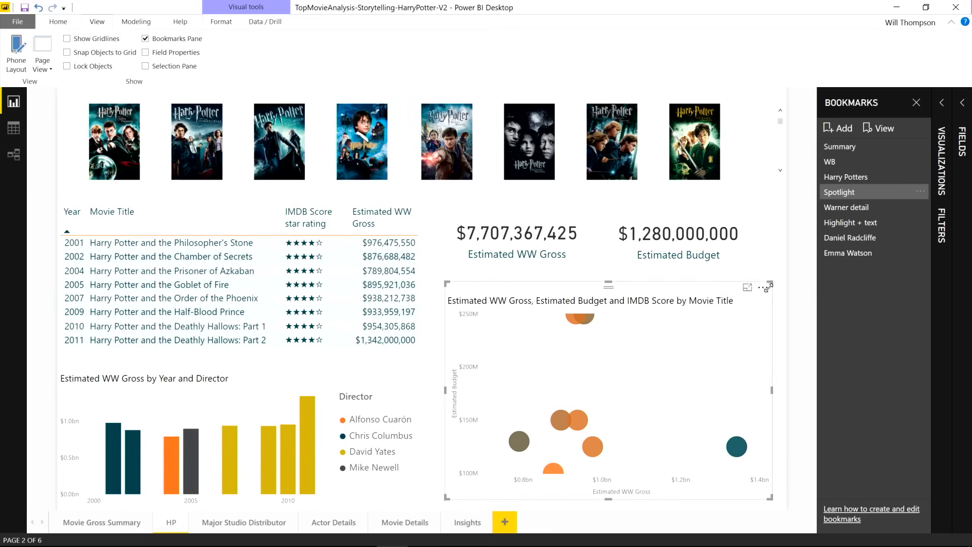
- Spotlight the scatter chart again and apply the Warner detail bookmark
{"action": "left_click", "coordinate": [763, 287]}
{"action": "left_click", "coordinate": [790, 363]}
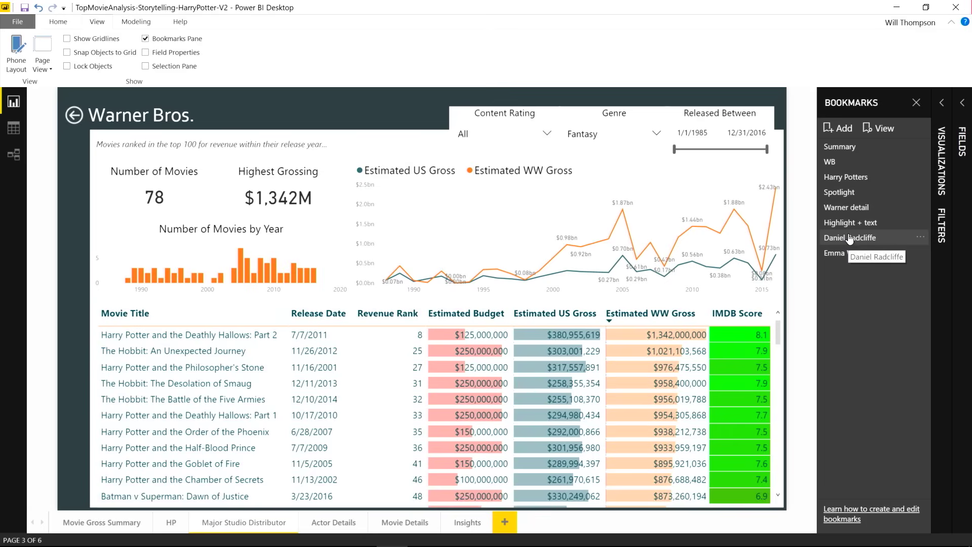
{"action": "left_click", "coordinate": [849, 223]}
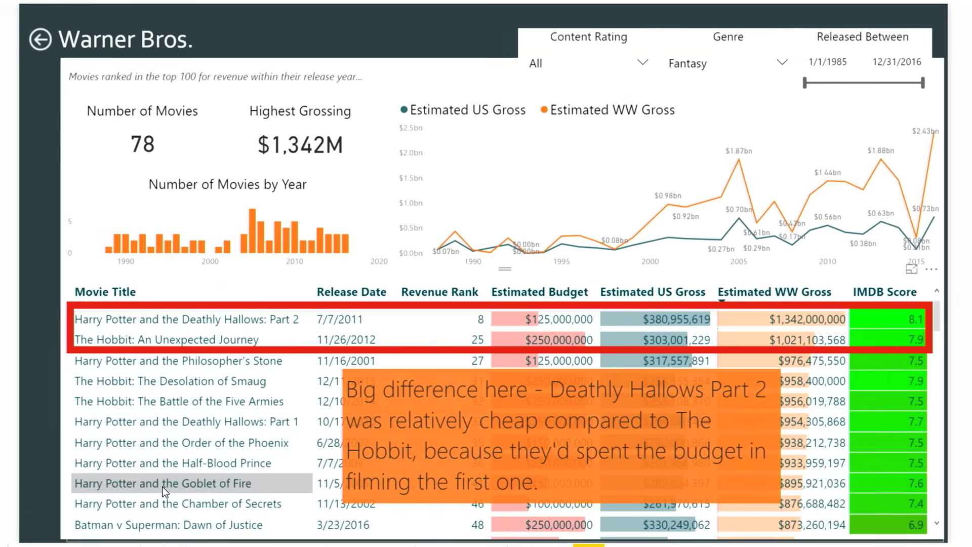
- Drill through from the Harry Potter and the Deathly Hallows: Part 1 row to Movie Details
{"action": "right_click", "coordinate": [176, 423]}
{"action": "mouse_move", "coordinate": [227, 500]}
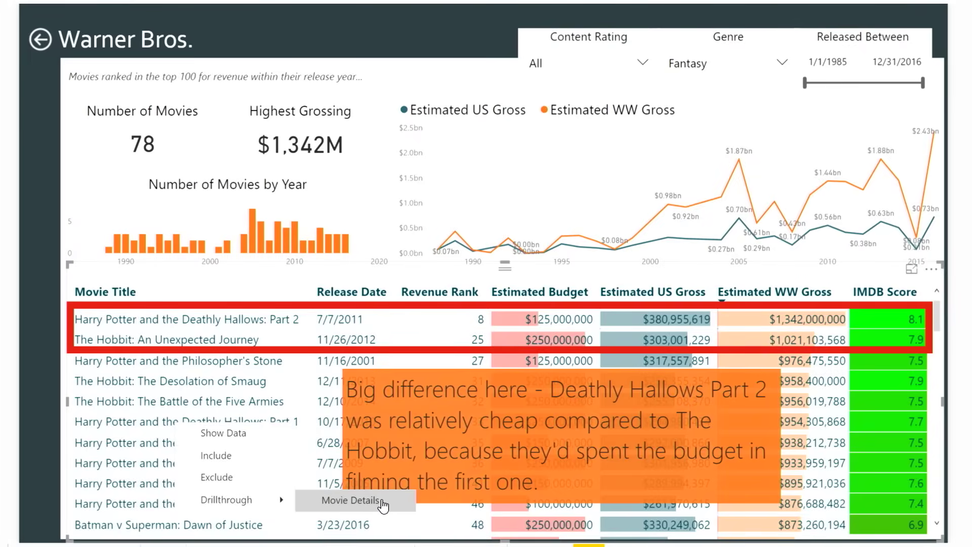
{"action": "left_click", "coordinate": [383, 506]}
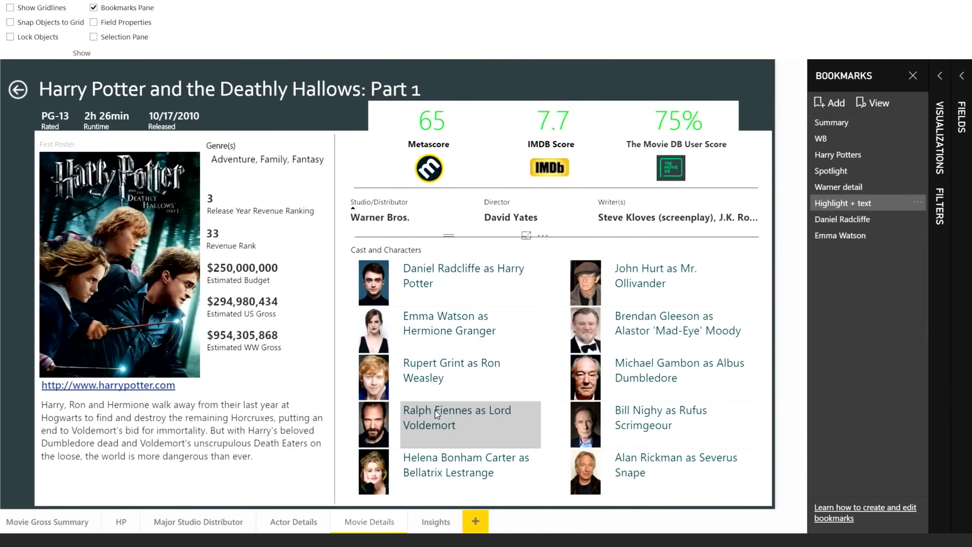
- Set Movie Title as the drillthrough filter, then bring up analysis options on the 2015 point
{"action": "left_click", "coordinate": [941, 78]}
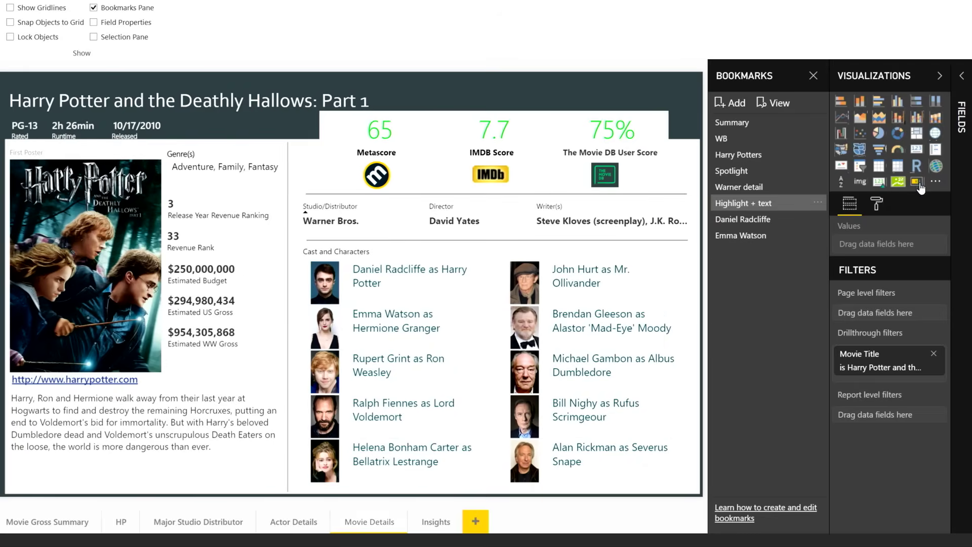
{"action": "left_click", "coordinate": [965, 76]}
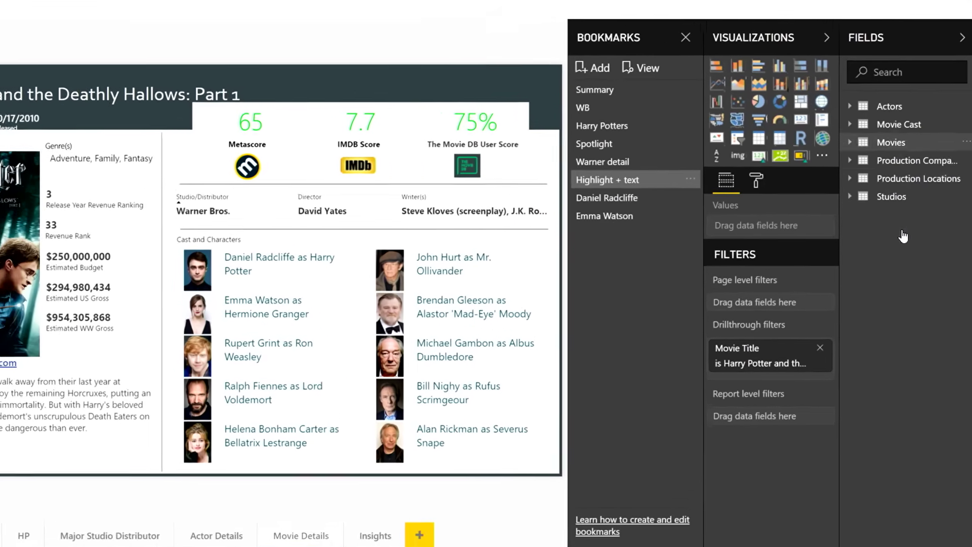
{"action": "left_click", "coordinate": [890, 142]}
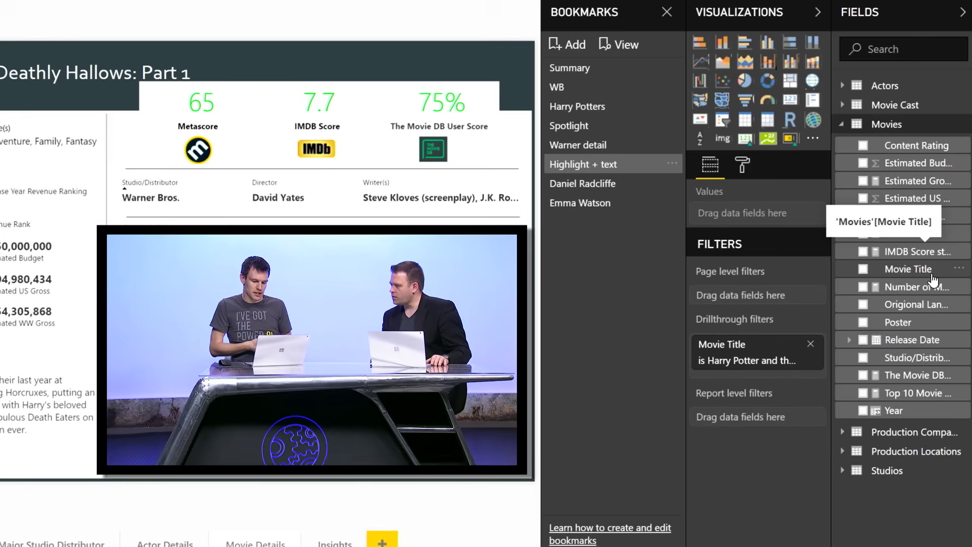
{"action": "mouse_move", "coordinate": [933, 281]}
{"action": "left_mouse_down"}
{"action": "mouse_move", "coordinate": [781, 371]}
{"action": "mouse_move", "coordinate": [939, 272]}
{"action": "mouse_move", "coordinate": [934, 288]}
{"action": "left_mouse_up"}
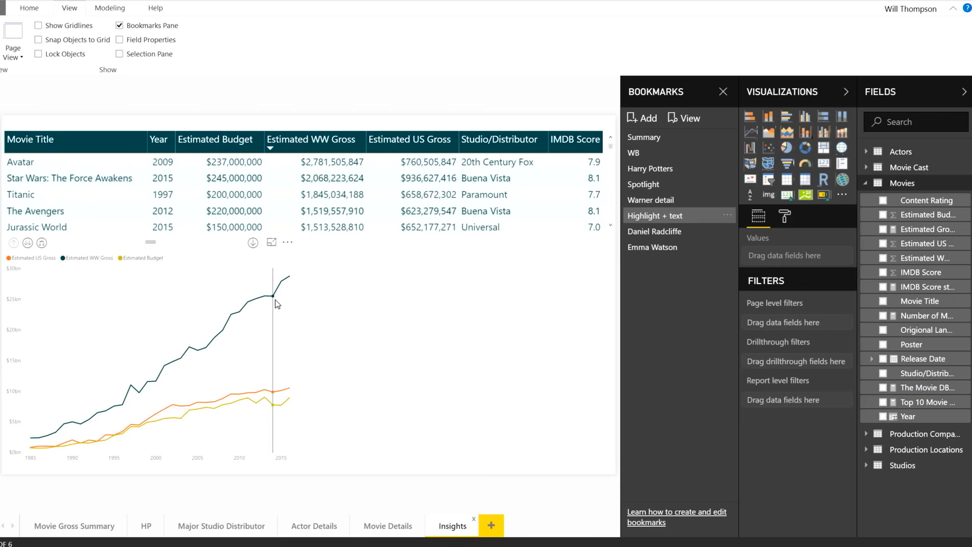
{"action": "mouse_move", "coordinate": [281, 301]}
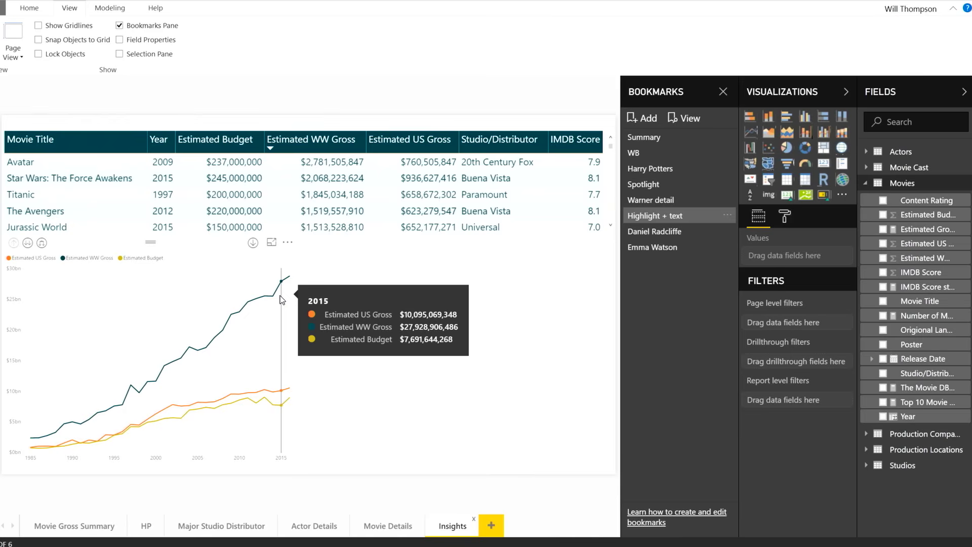
{"action": "right_click", "coordinate": [295, 306]}
{"action": "mouse_move", "coordinate": [336, 412]}
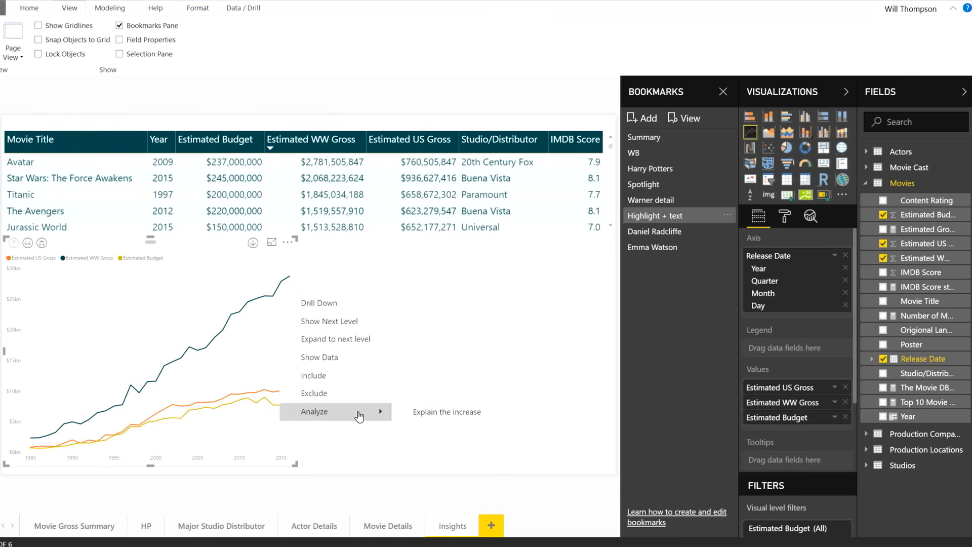
- Explain the 2015 US gross increase as a studio scatter chart and add it to the page
{"action": "left_click", "coordinate": [469, 415]}
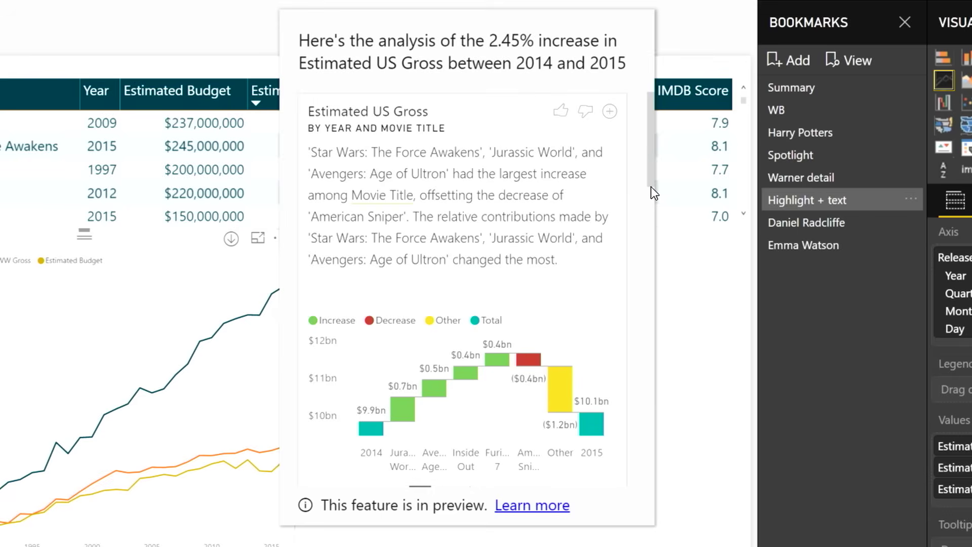
{"action": "left_click_drag", "start_coordinate": [652, 187], "coordinate": [652, 231]}
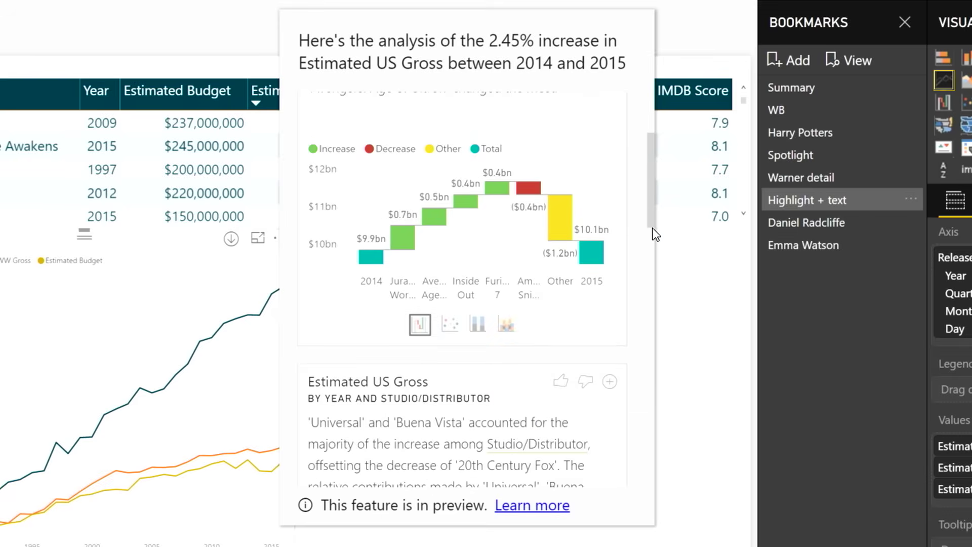
{"action": "left_click_drag", "start_coordinate": [652, 231], "coordinate": [647, 296]}
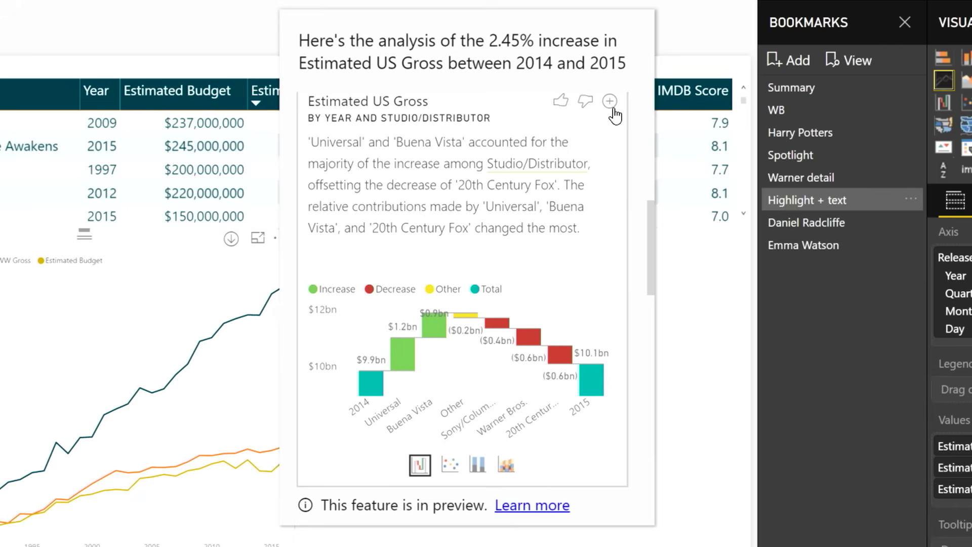
{"action": "left_click", "coordinate": [450, 465]}
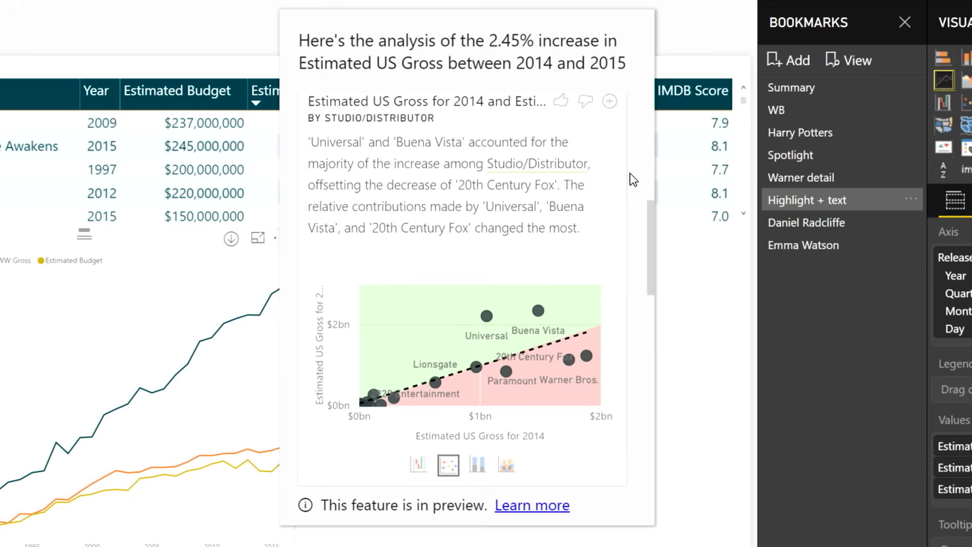
{"action": "left_click", "coordinate": [609, 101]}
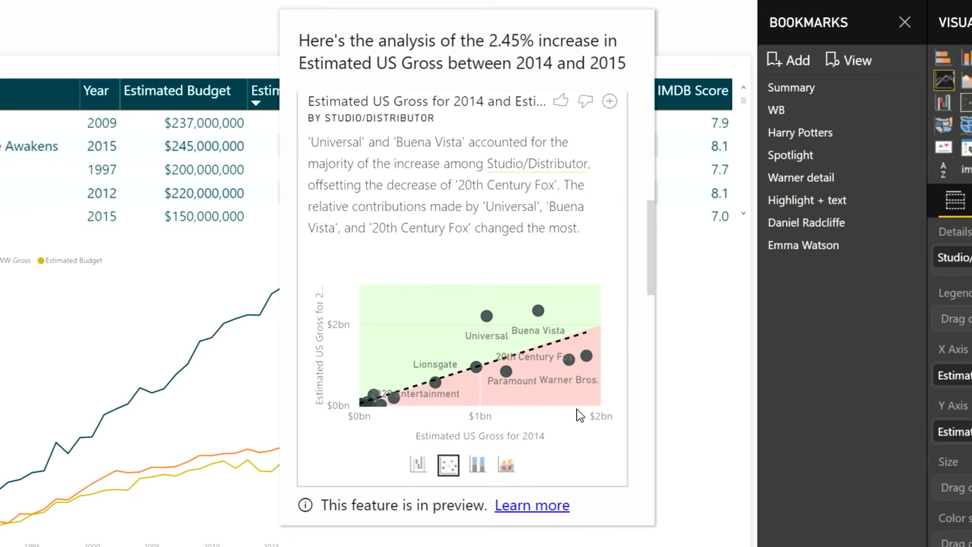
{"action": "left_click", "coordinate": [691, 442]}
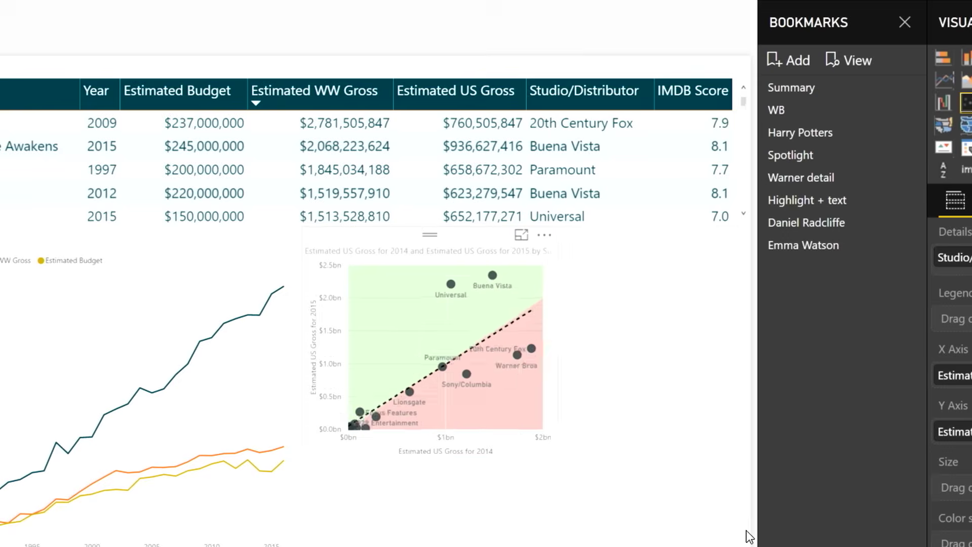
- Stretch the studio scatter chart across the right half, then cross-filter to Buena Vista and clear it
{"action": "left_click_drag", "start_coordinate": [494, 437], "coordinate": [747, 543]}
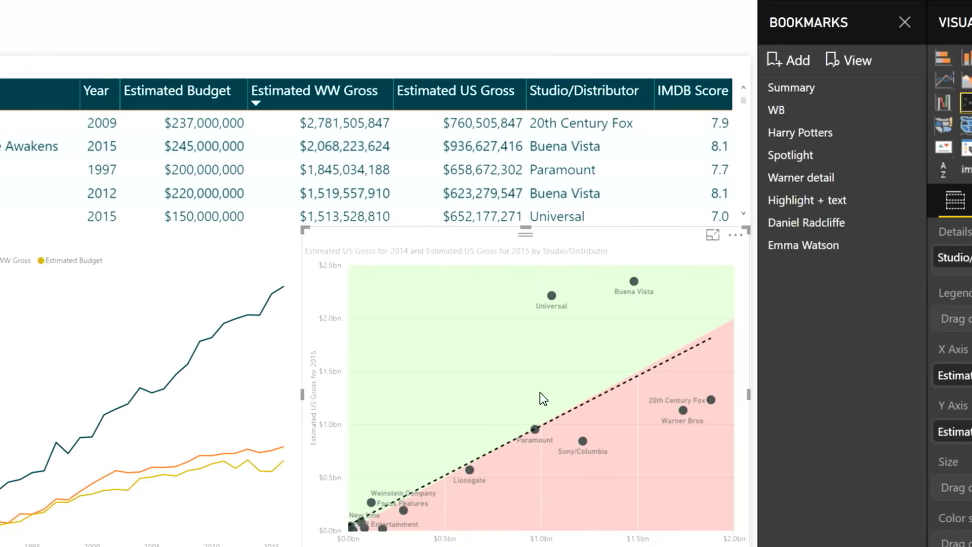
{"action": "left_click", "coordinate": [635, 282]}
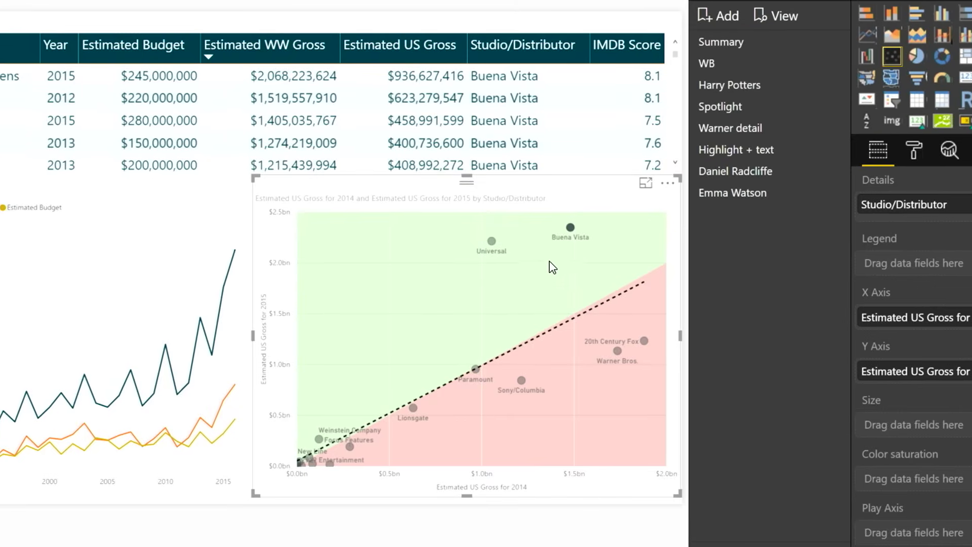
{"action": "left_click", "coordinate": [572, 228]}
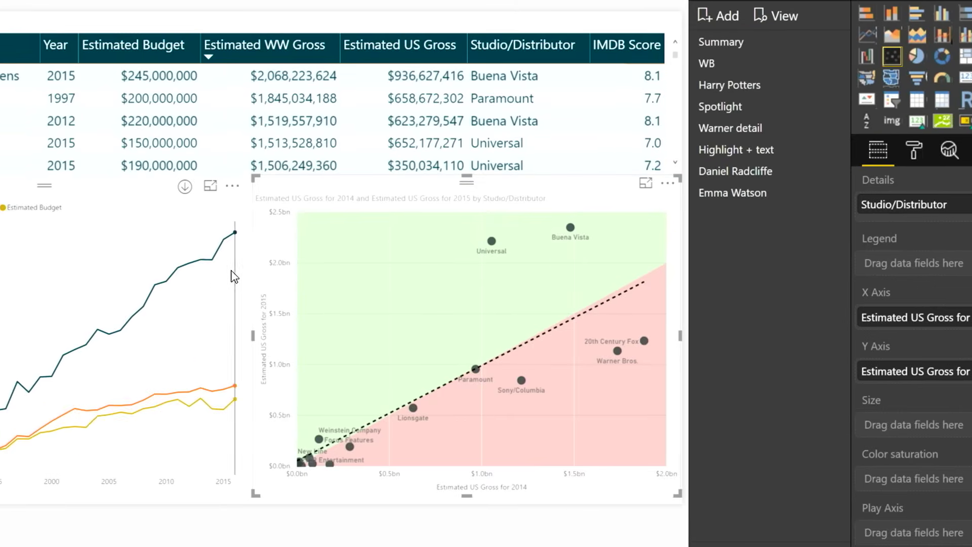
- Run Explain the increase on the line chart and give the analysis a dislike
{"action": "right_click", "coordinate": [230, 293]}
{"action": "left_click", "coordinate": [455, 428]}
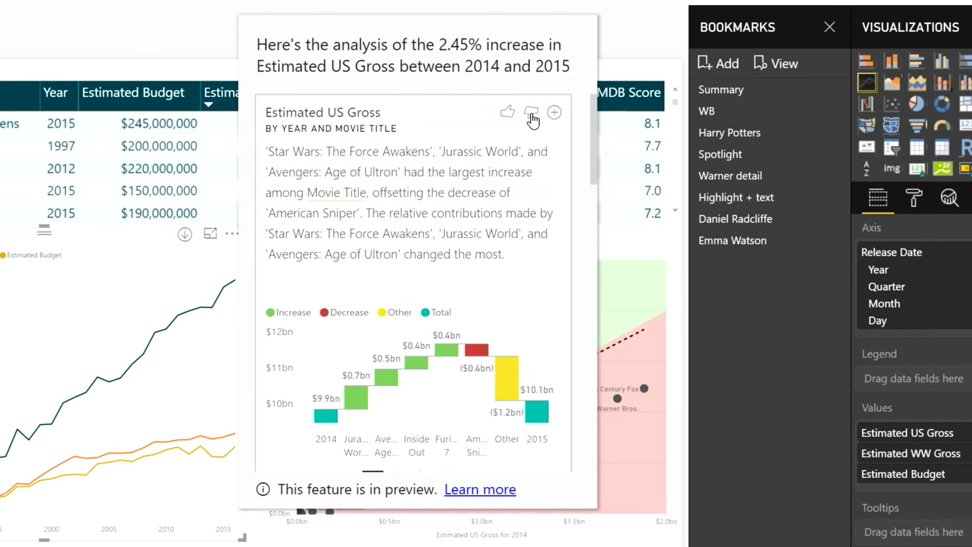
{"action": "left_click", "coordinate": [532, 115]}
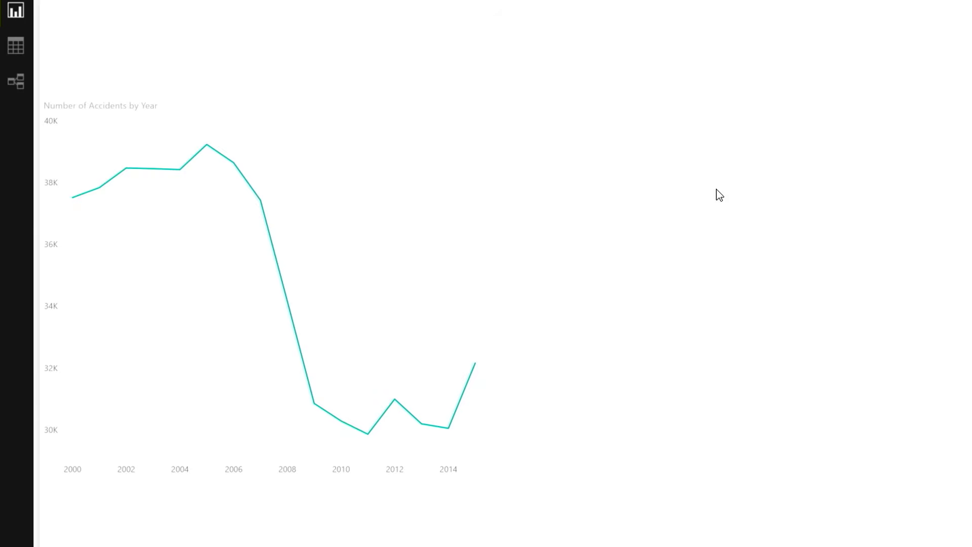
- Add a Q&A visual to the empty traffic-accidents report canvas
{"action": "double_click", "coordinate": [717, 191]}
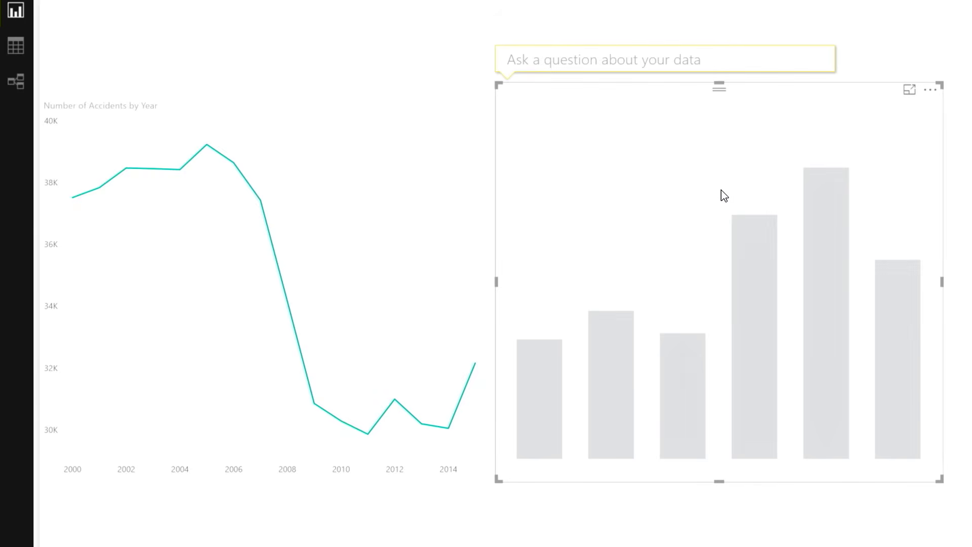
{"action": "type", "text": "What was the "}
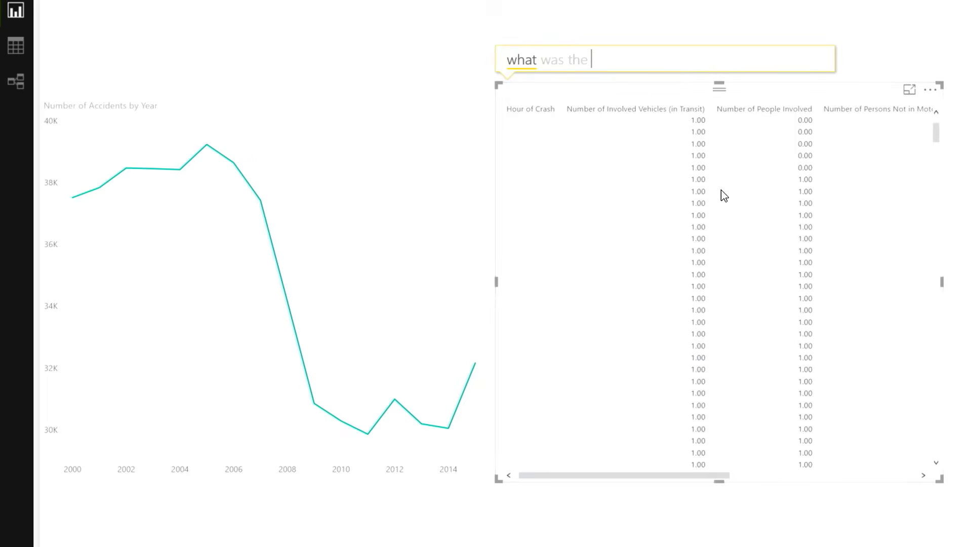
{"action": "type", "text": "average age of "}
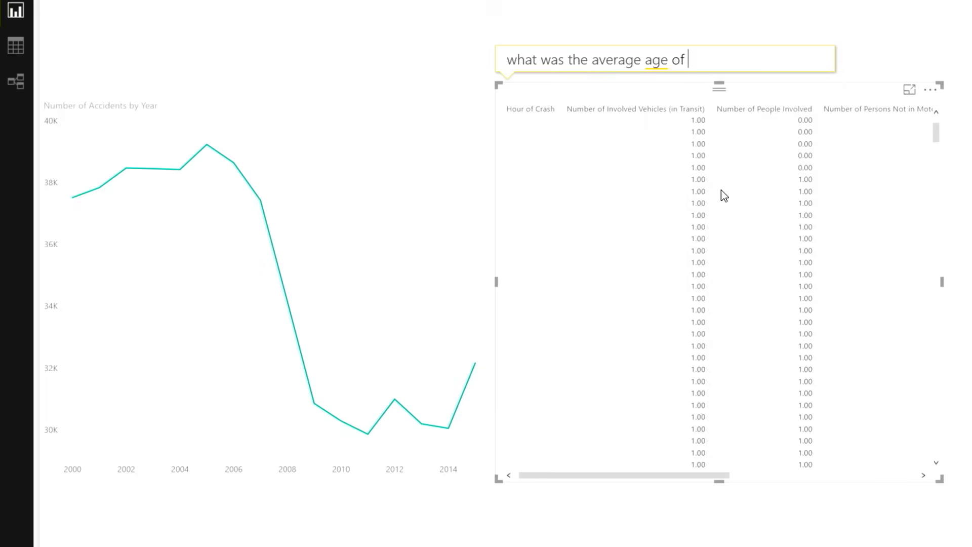
{"action": "type", "text": "driver"}
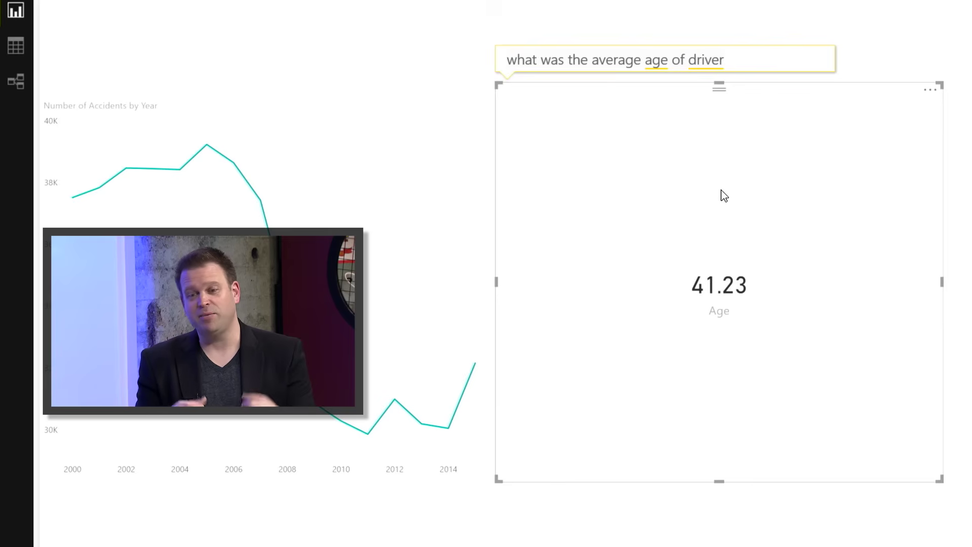
- Select the existing Q&A question text to replace it with 'how many accidents per state'
{"action": "key", "text": "ctrl+a"}
{"action": "type", "text": "how m"}
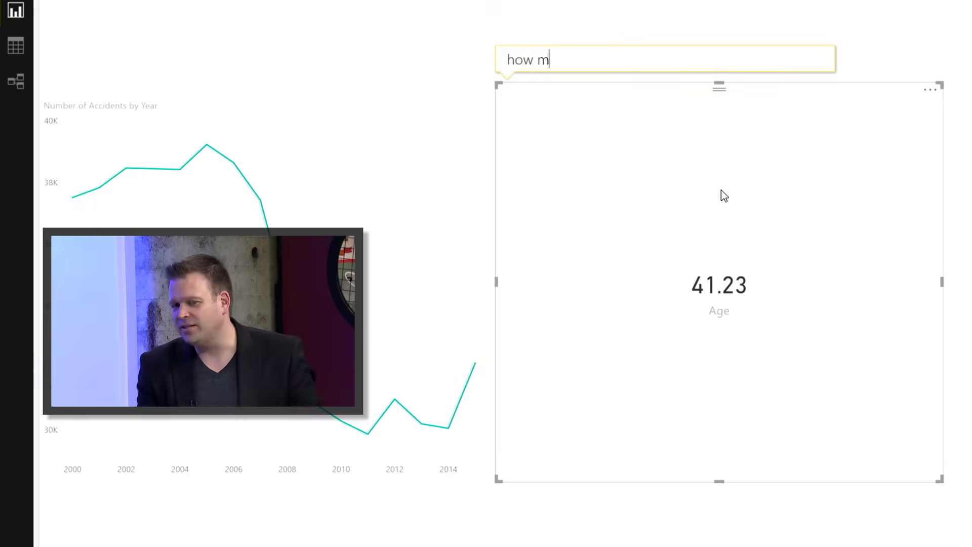
{"action": "type", "text": "any accide"}
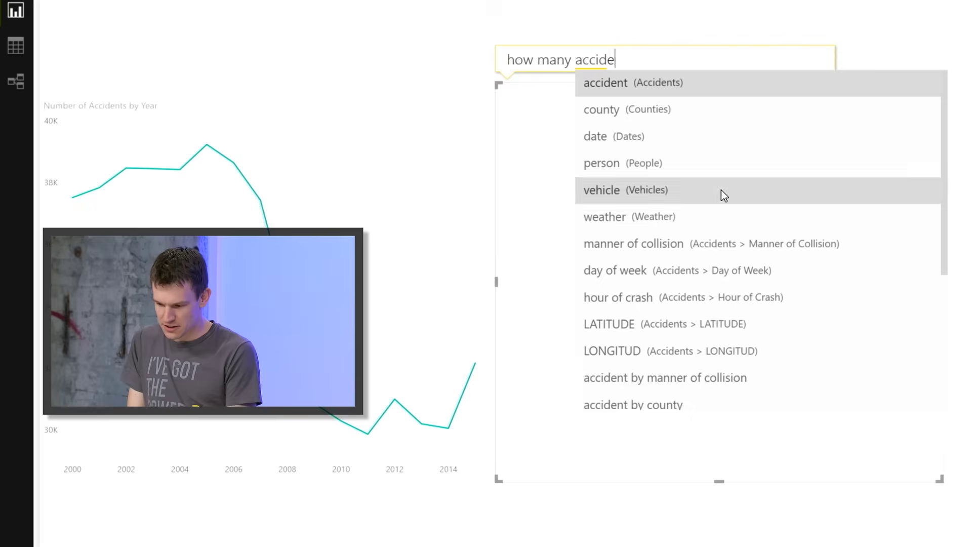
{"action": "type", "text": "nts per state"}
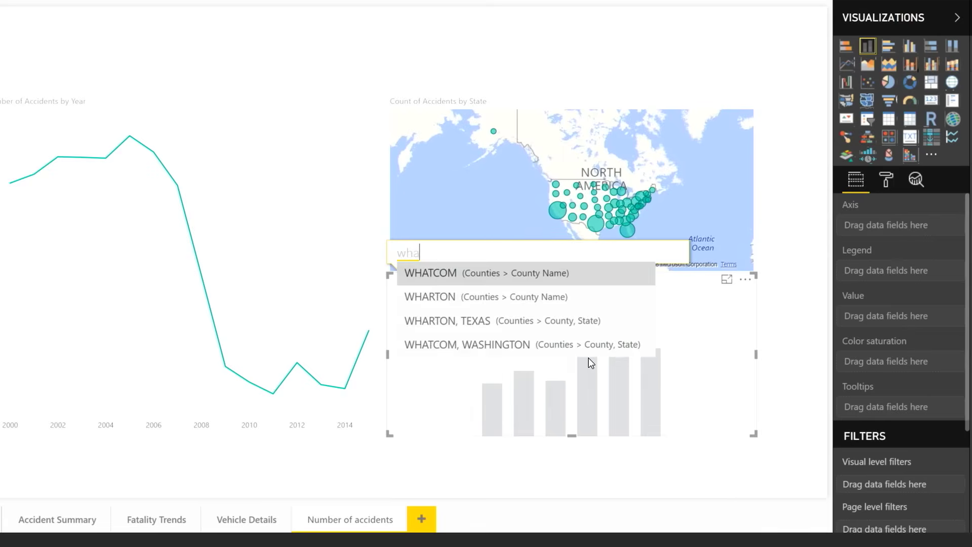
{"action": "type", "text": "t was the average a"}
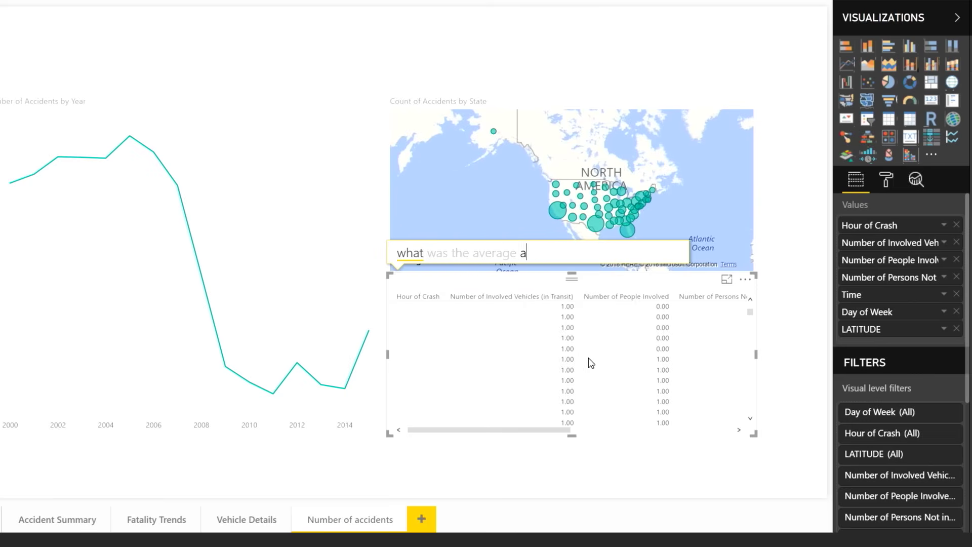
{"action": "type", "text": "ge of male "}
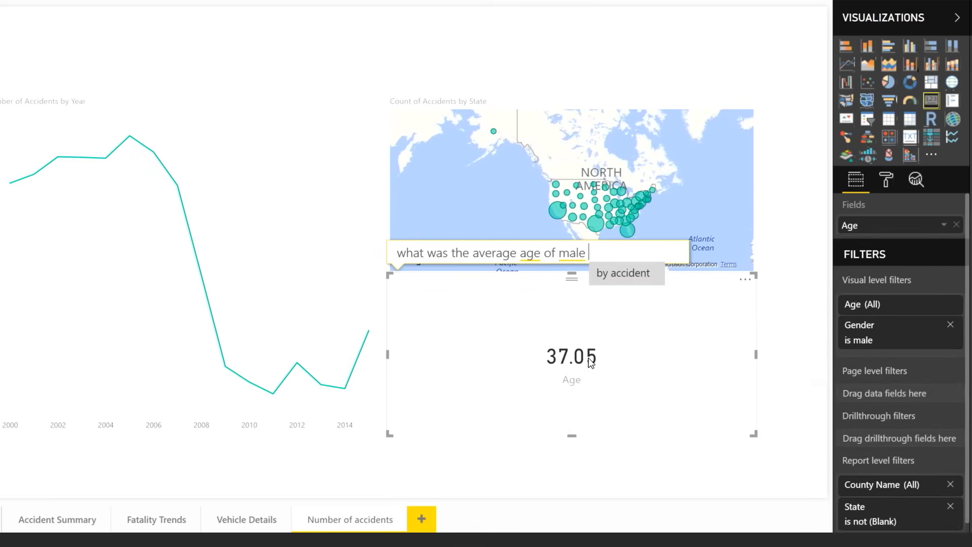
{"action": "type", "text": "passengers"}
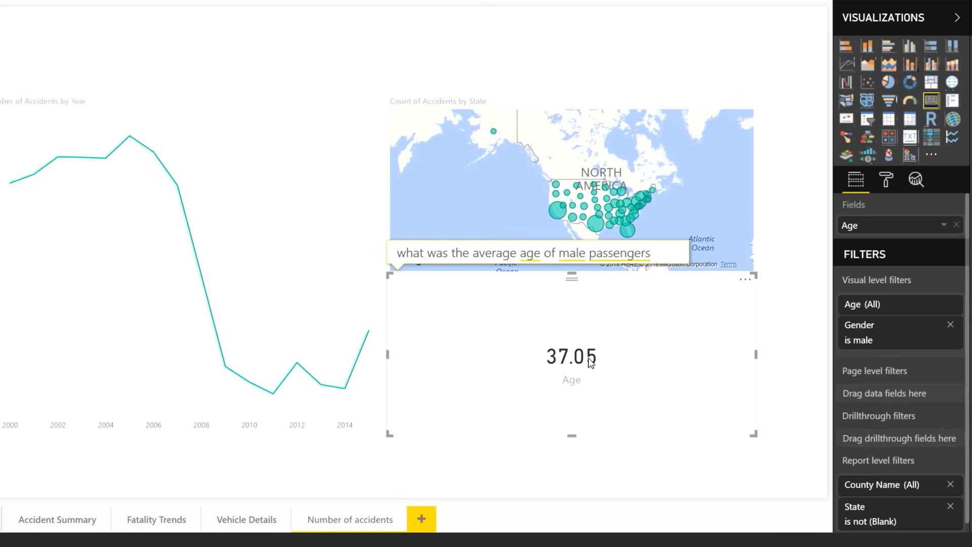
{"action": "type", "text": " that used"}
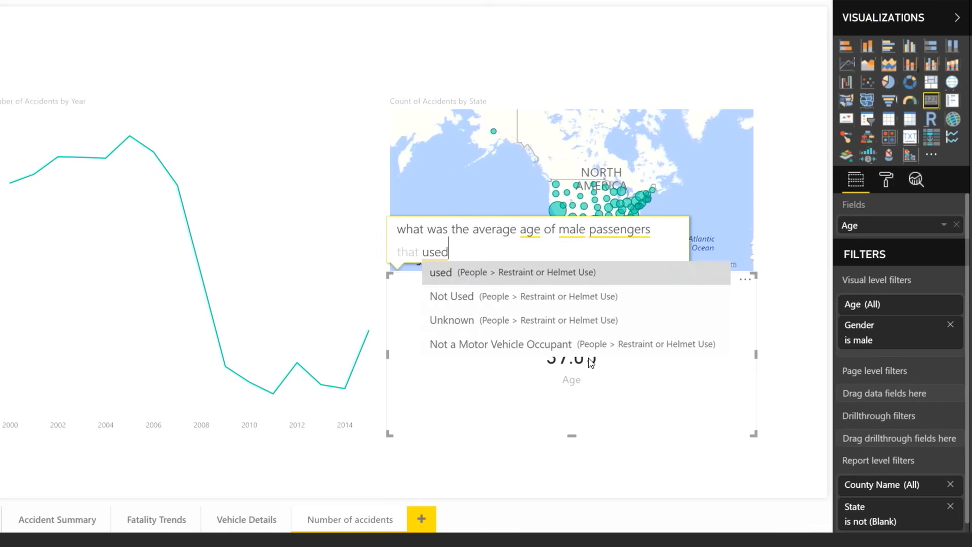
{"action": "type", "text": " a seatbelt"}
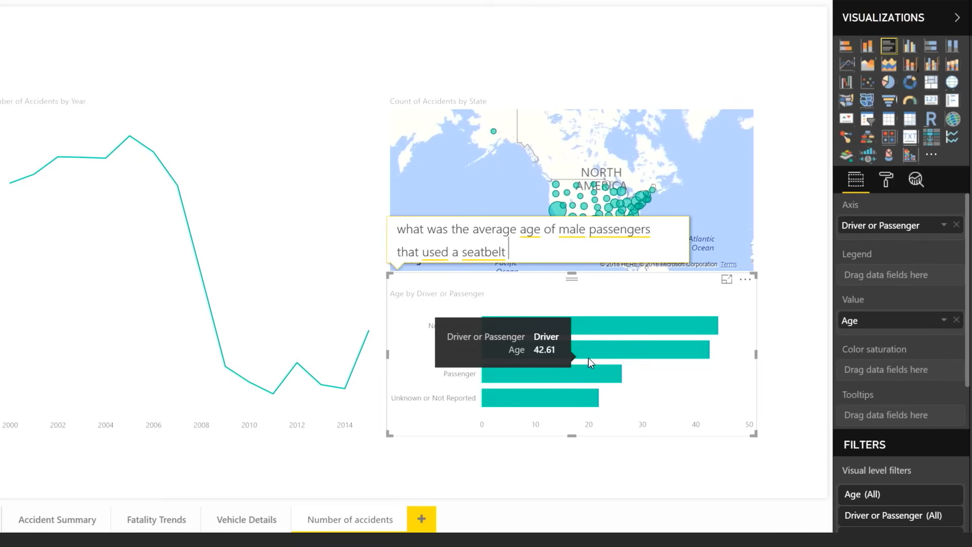
{"action": "type", "text": " in king county when th"}
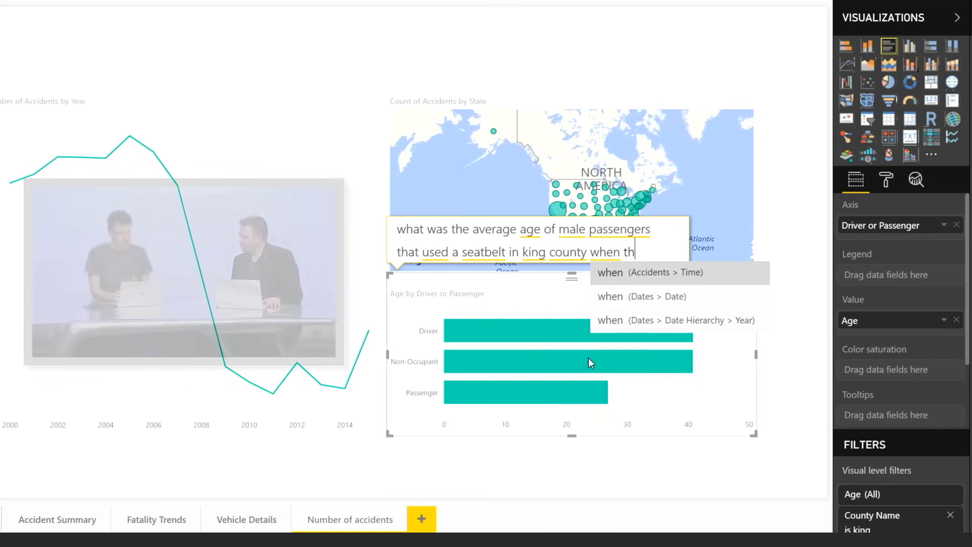
{"action": "type", "text": "e weather"}
{"action": "type", "text": " was c"}
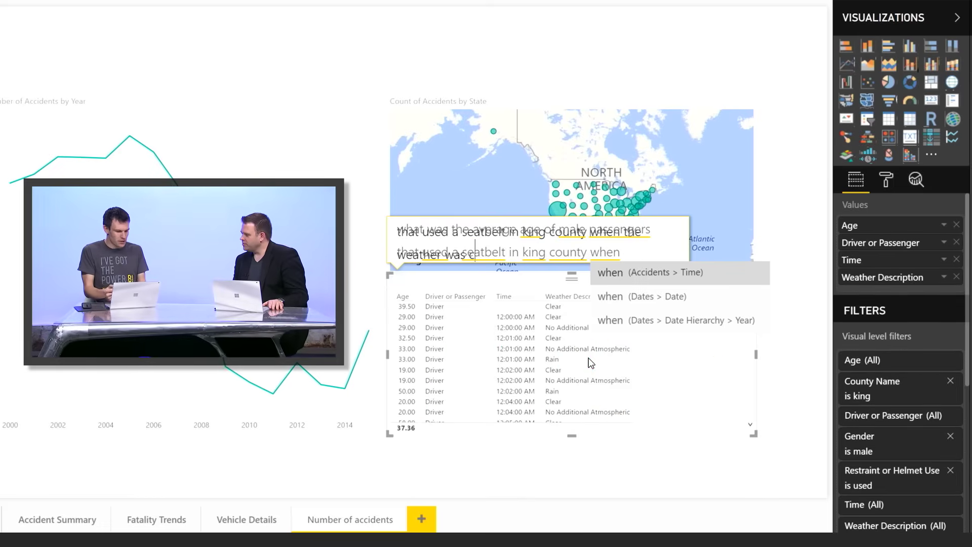
{"action": "type", "text": "lear"}
- Move the cursor back inside the average-age seatbelt question to edit its wording
{"action": "key", "text": "ctrl+Left"}
{"action": "key", "text": "ctrl+Left"}
{"action": "key", "text": "ctrl+Left"}
{"action": "key", "text": "Left"}
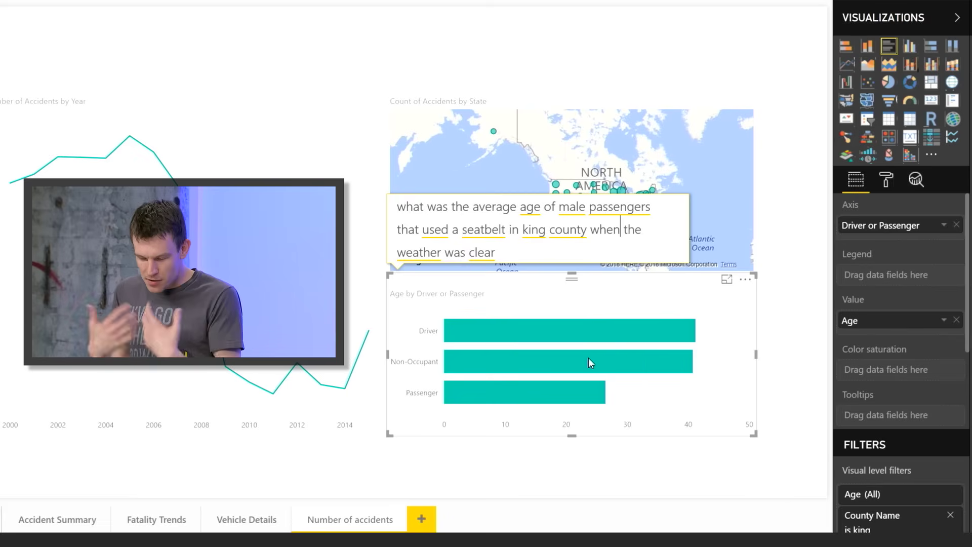
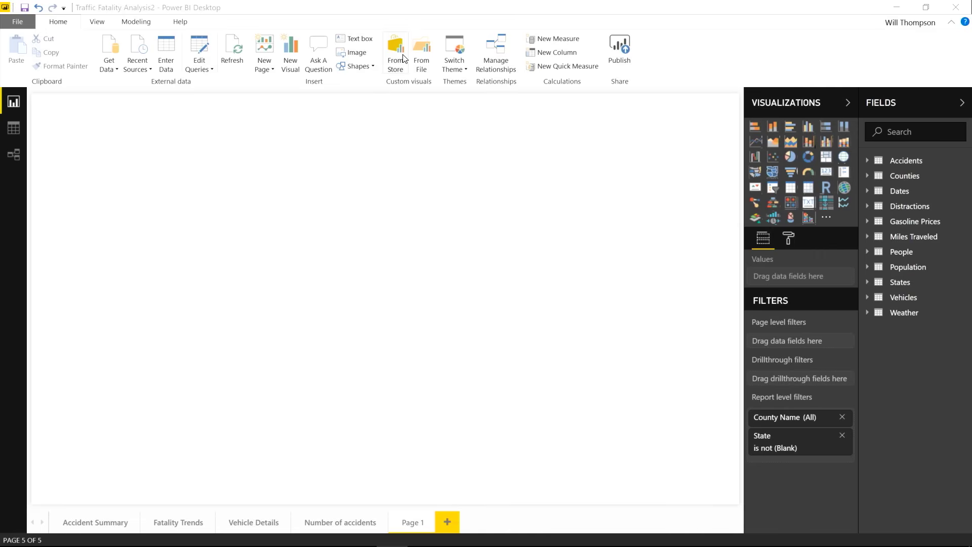
- Search the Power BI custom visuals store for 'visio'
{"action": "left_click", "coordinate": [404, 58]}
{"action": "type", "text": "visio"}
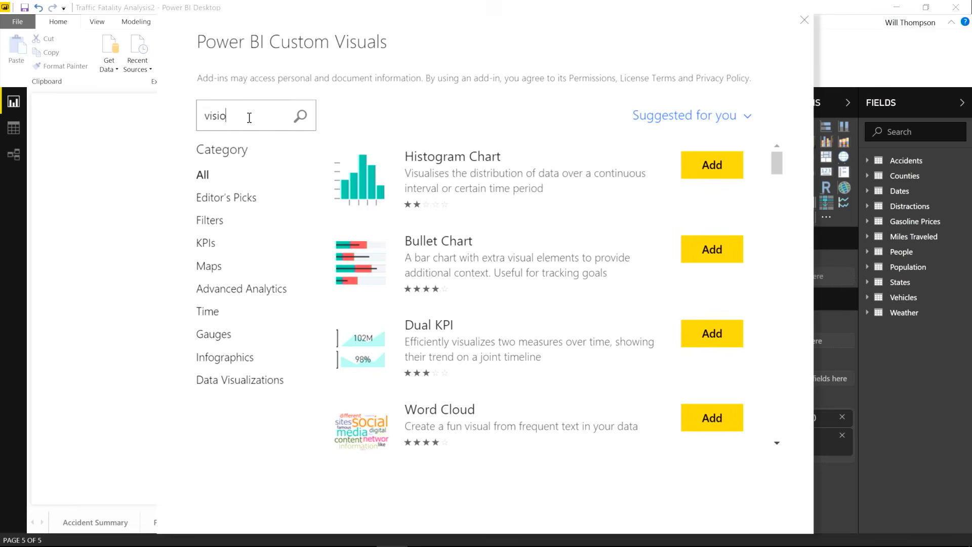
{"action": "key", "text": "Return"}
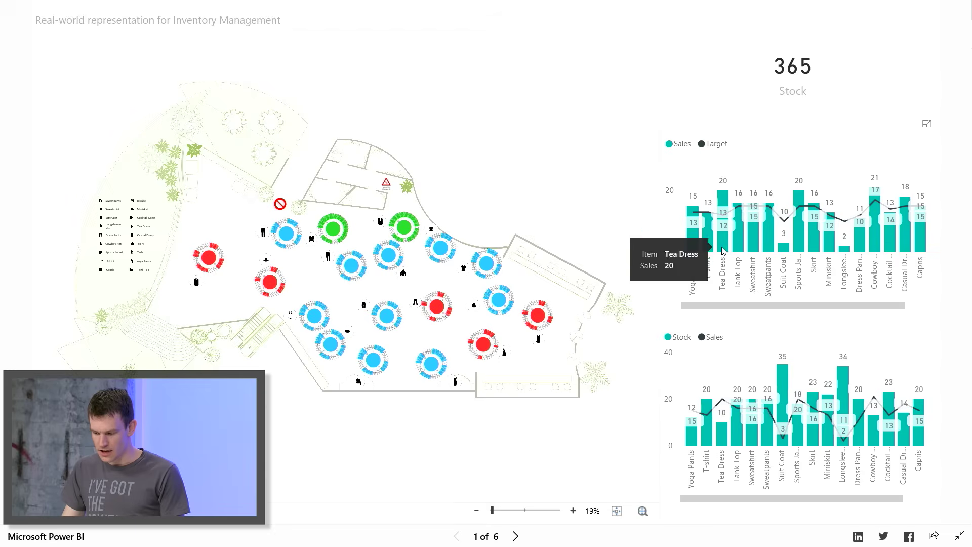
- Toggle the Yoga Pants bar on and off, then select the red Longsleeve rack
{"action": "left_click", "coordinate": [695, 251]}
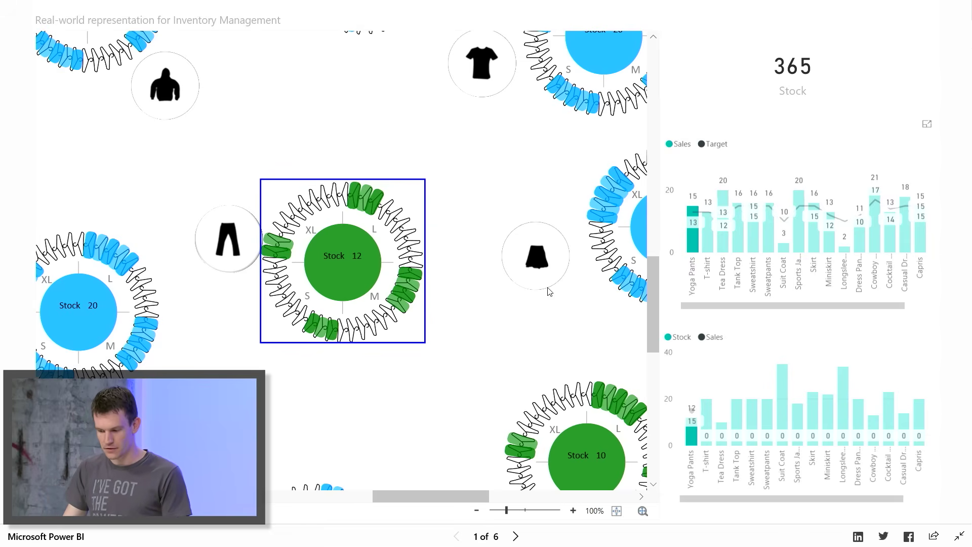
{"action": "left_click", "coordinate": [688, 239]}
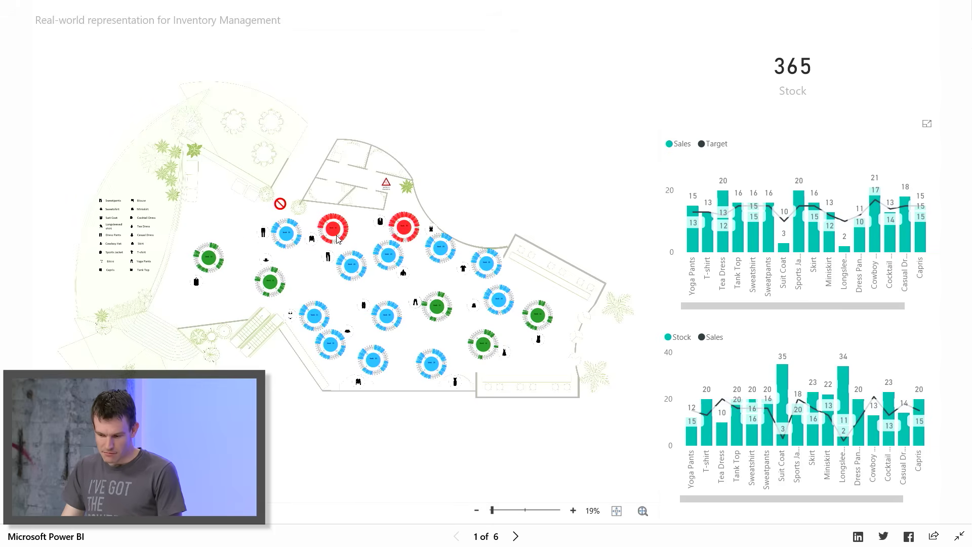
{"action": "left_click", "coordinate": [337, 240]}
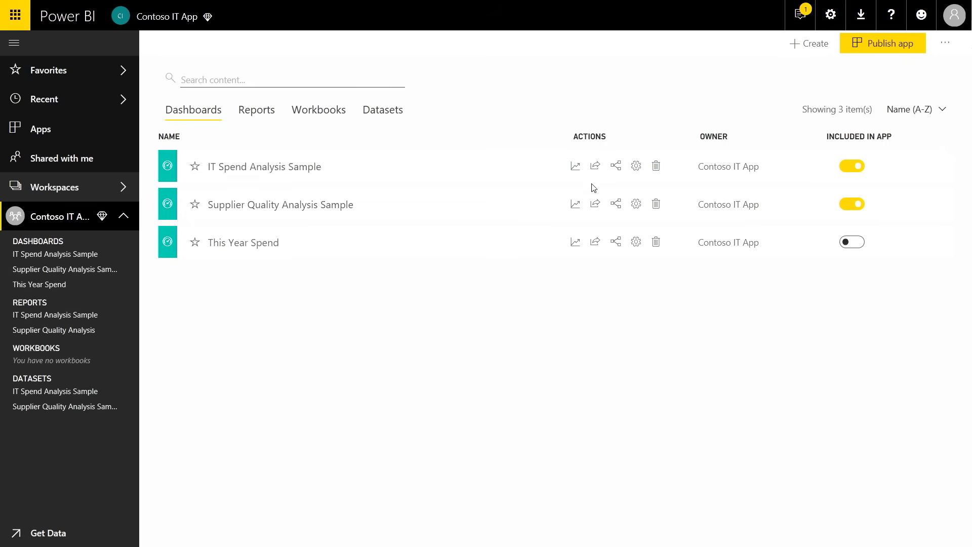
- Dismiss sharing for IT Spend Analysis Sample and switch between the Reports and Dashboards lists
{"action": "left_click", "coordinate": [594, 166]}
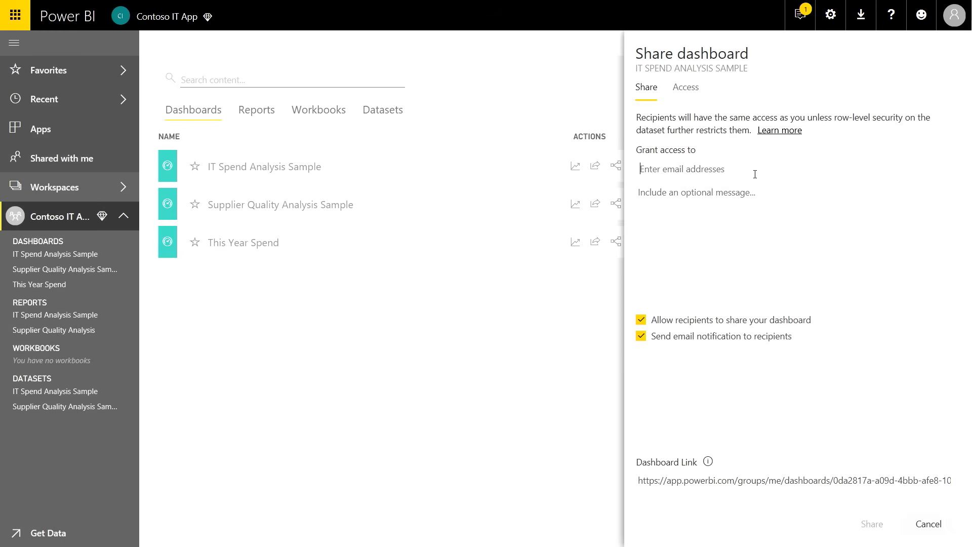
{"action": "left_click", "coordinate": [403, 349]}
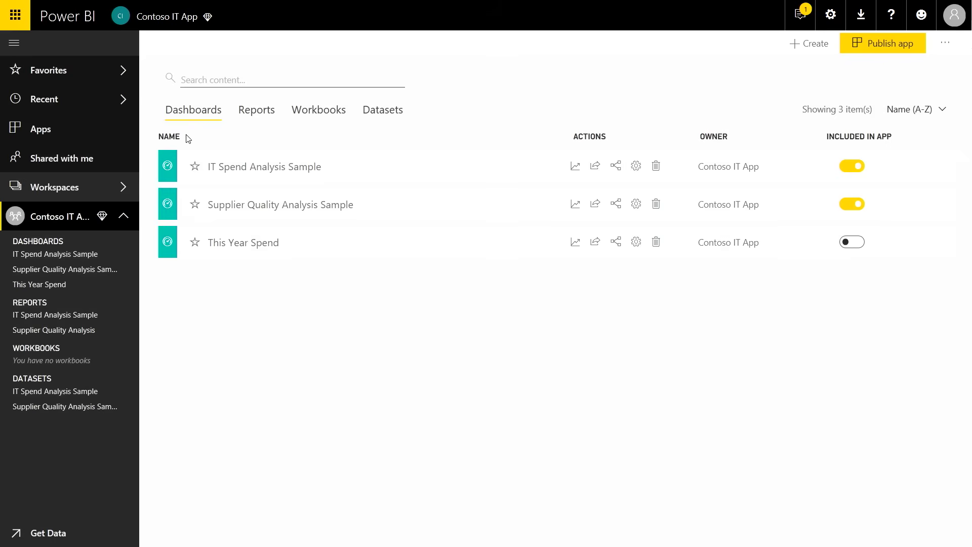
{"action": "left_click", "coordinate": [266, 120]}
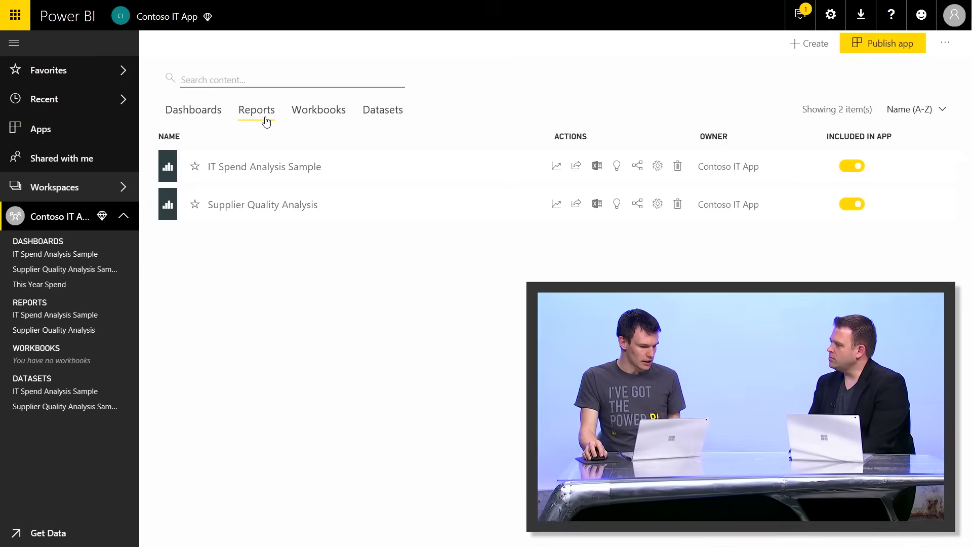
{"action": "left_click", "coordinate": [193, 111]}
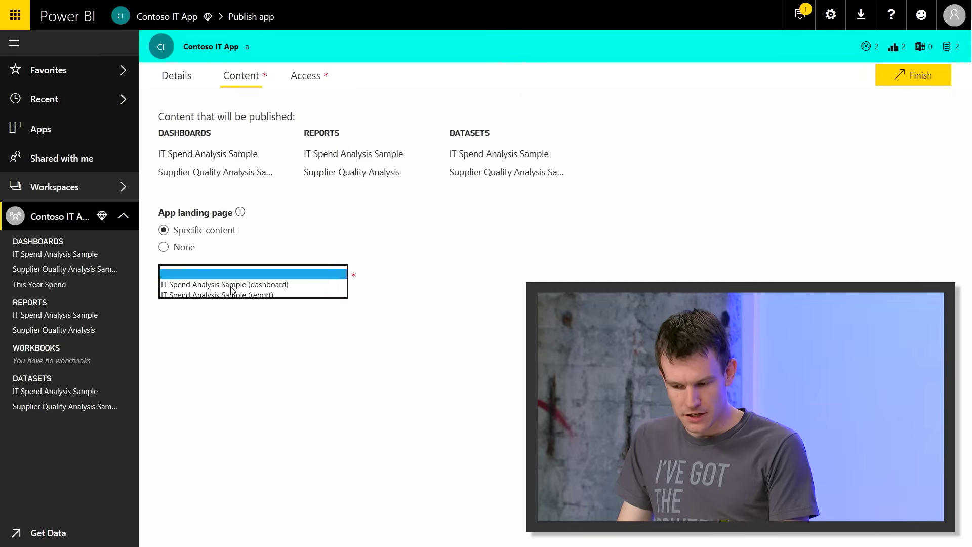
- Use the IT Spend Analysis Sample dashboard as landing page, with entire-organization access, then view Apps
{"action": "left_click", "coordinate": [248, 284]}
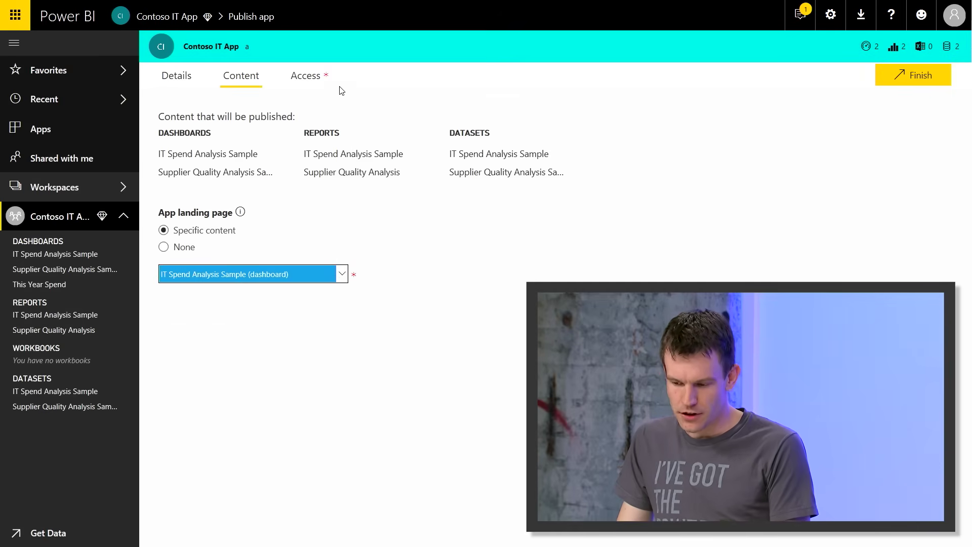
{"action": "left_click", "coordinate": [303, 79]}
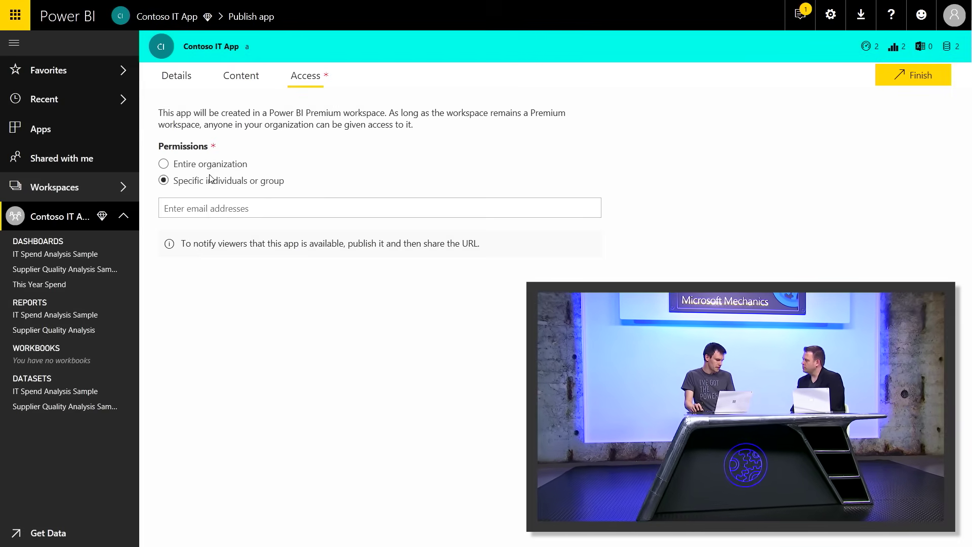
{"action": "left_click", "coordinate": [236, 165]}
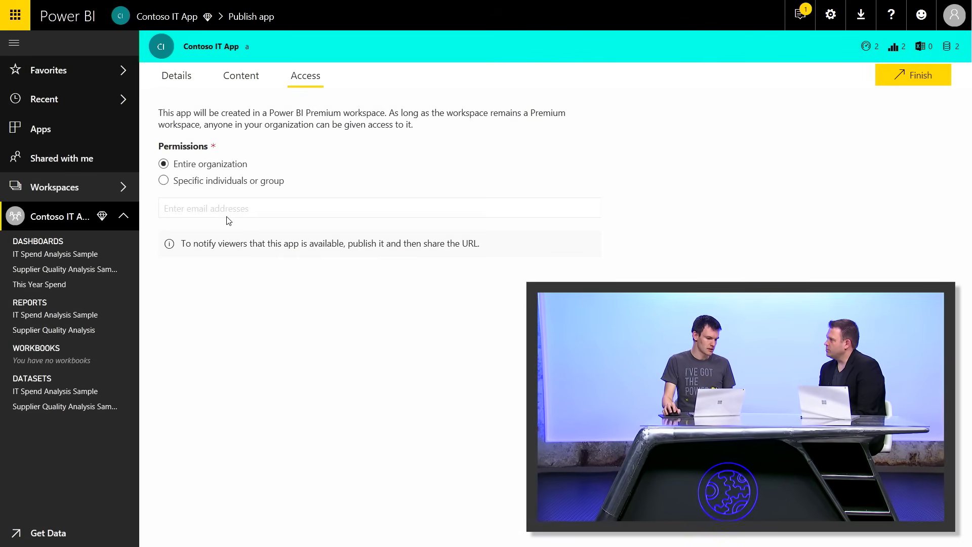
{"action": "left_click", "coordinate": [47, 133]}
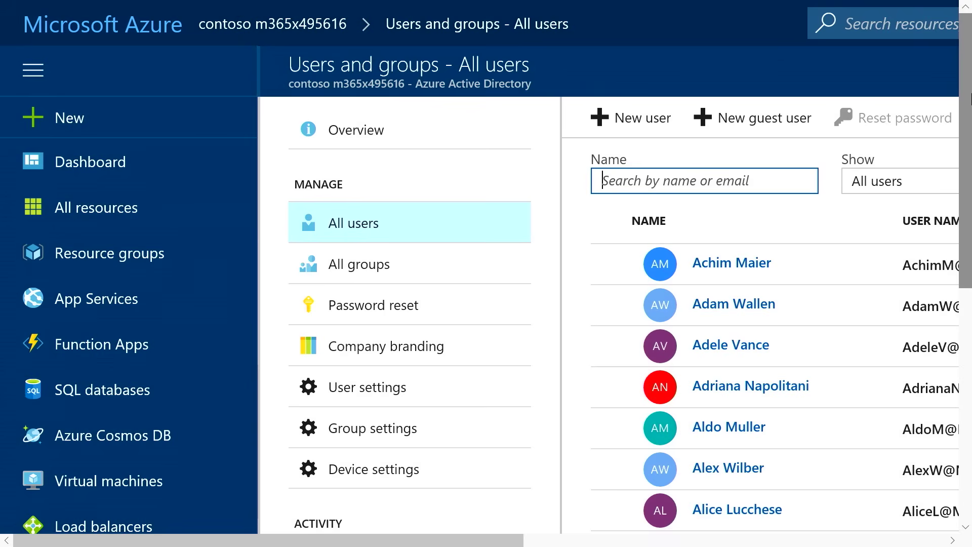
{"action": "left_click_drag", "start_coordinate": [966, 91], "coordinate": [970, 136]}
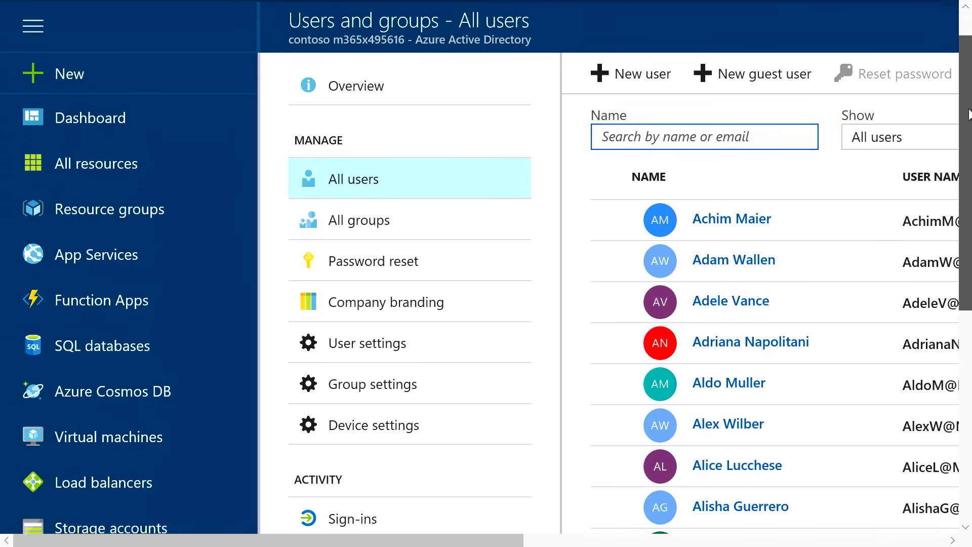
{"action": "left_click_drag", "start_coordinate": [970, 135], "coordinate": [970, 186]}
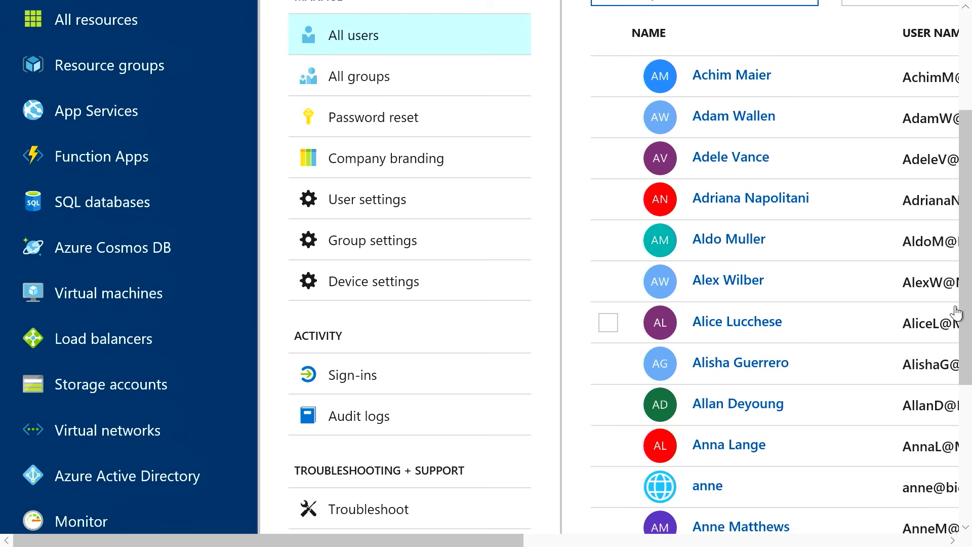
{"action": "left_click_drag", "start_coordinate": [967, 316], "coordinate": [971, 194]}
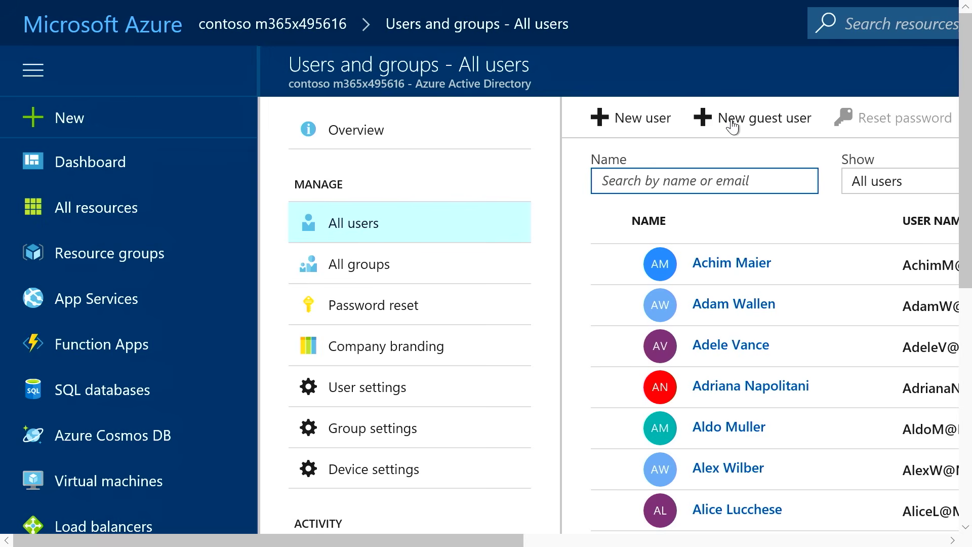
- Start a new guest user invitation from the All users list
{"action": "left_click", "coordinate": [732, 123]}
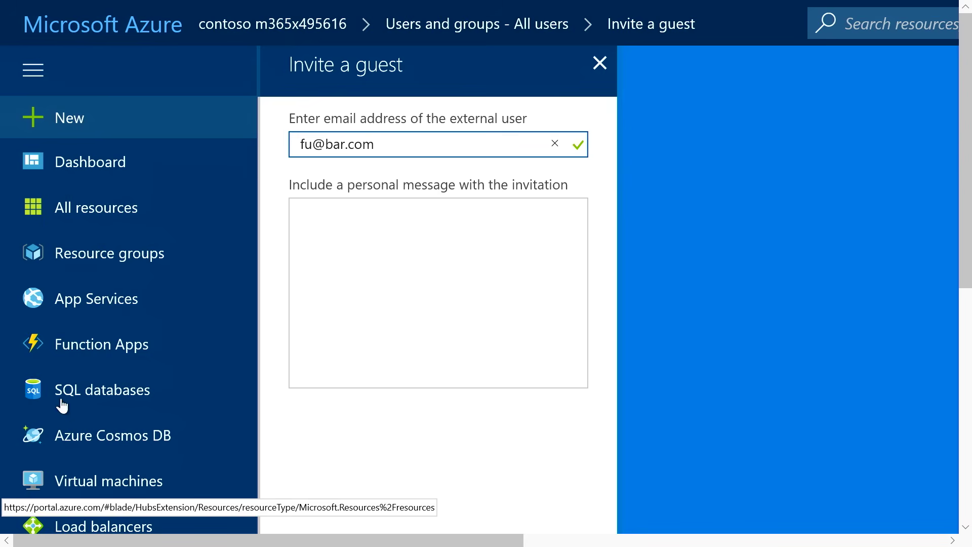
{"action": "scroll", "coordinate": [426, 306], "scroll_direction": "down", "scroll_amount": 2}
{"action": "scroll", "coordinate": [426, 306], "scroll_direction": "down", "scroll_amount": 3}
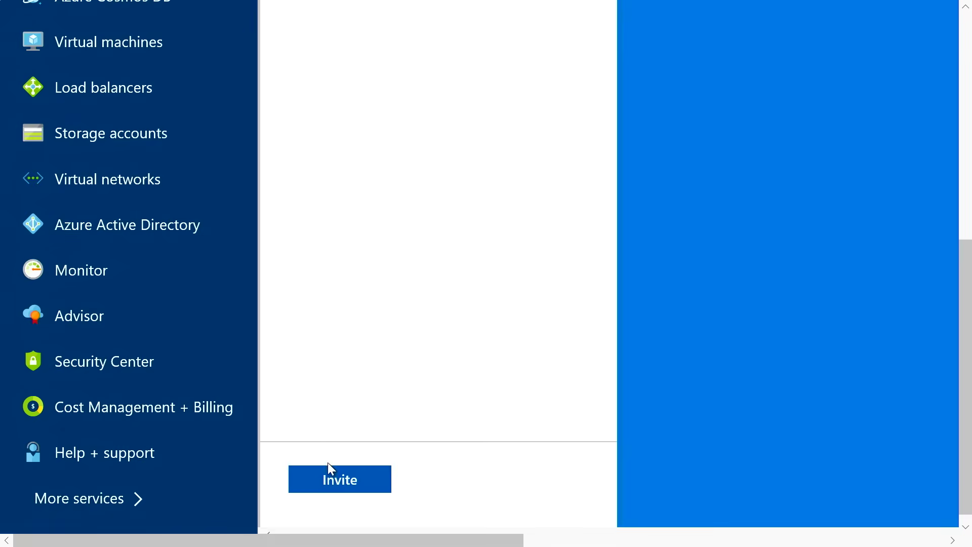
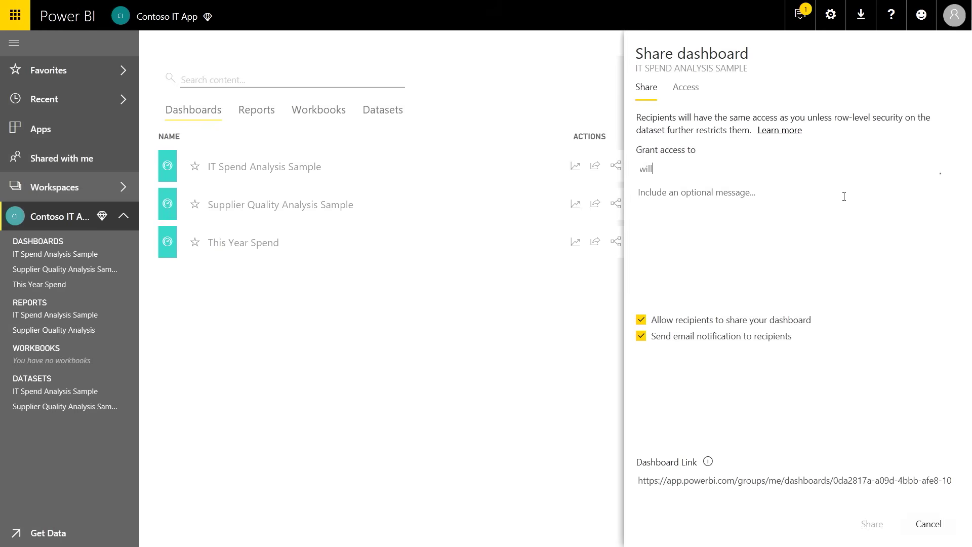
{"action": "type", "text": "@w.com"}
- Confirm the external address as a Grant access recipient for the IT Spend Analysis Sample dashboard
{"action": "key", "text": "Return"}
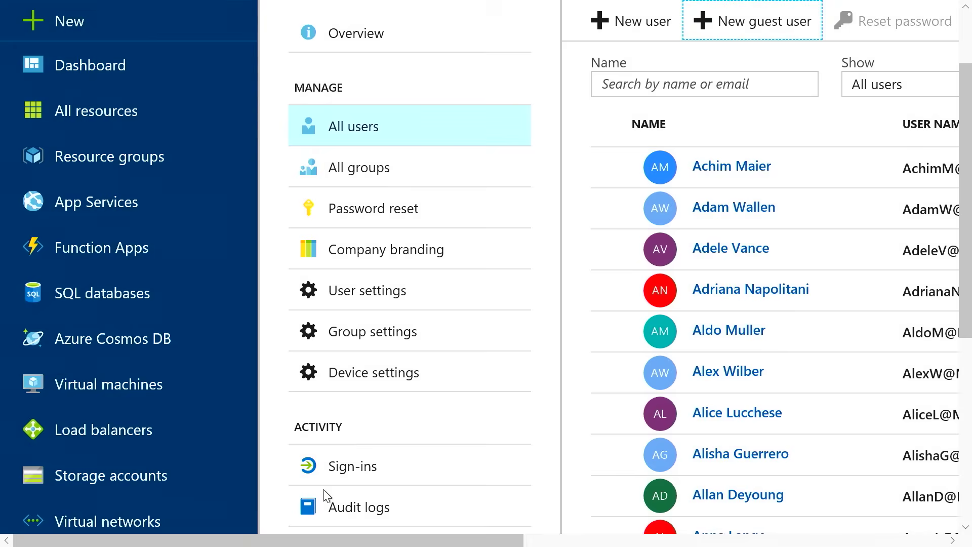
- Go to User settings under Azure Active Directory's Manage section
{"action": "left_click", "coordinate": [373, 289]}
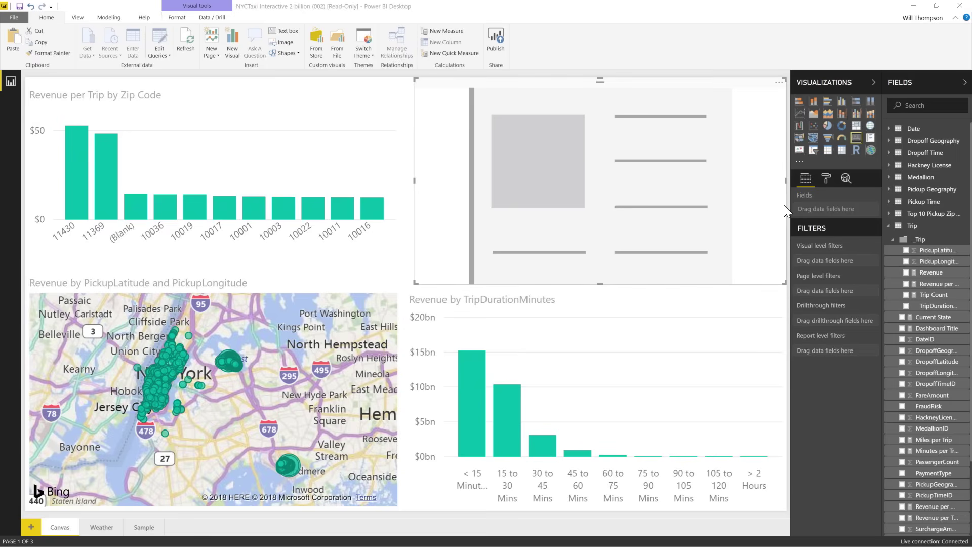
- Put Trip Count in the empty visual, cross-filter zip codes 11430 and 11369, then clear
{"action": "left_click_drag", "start_coordinate": [694, 254], "coordinate": [693, 254]}
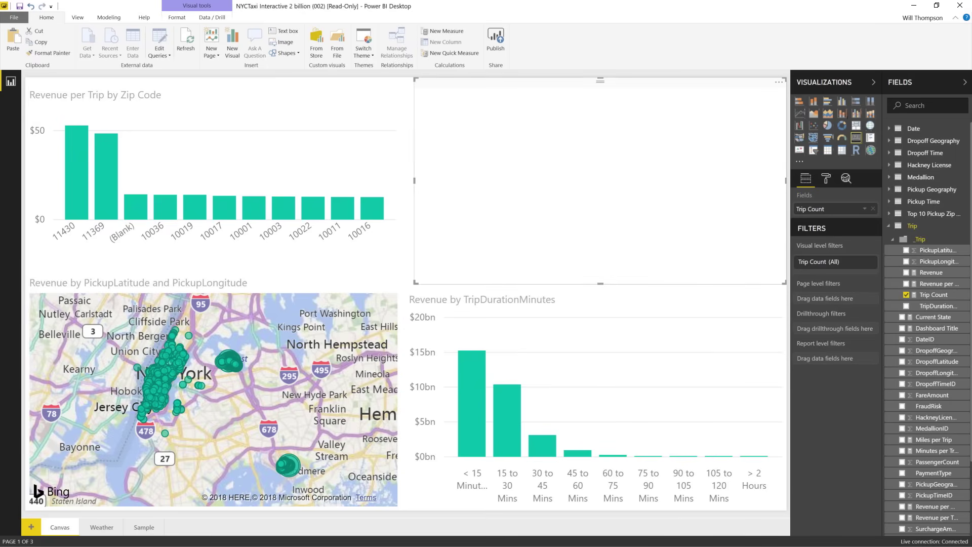
{"action": "left_click", "coordinate": [87, 199]}
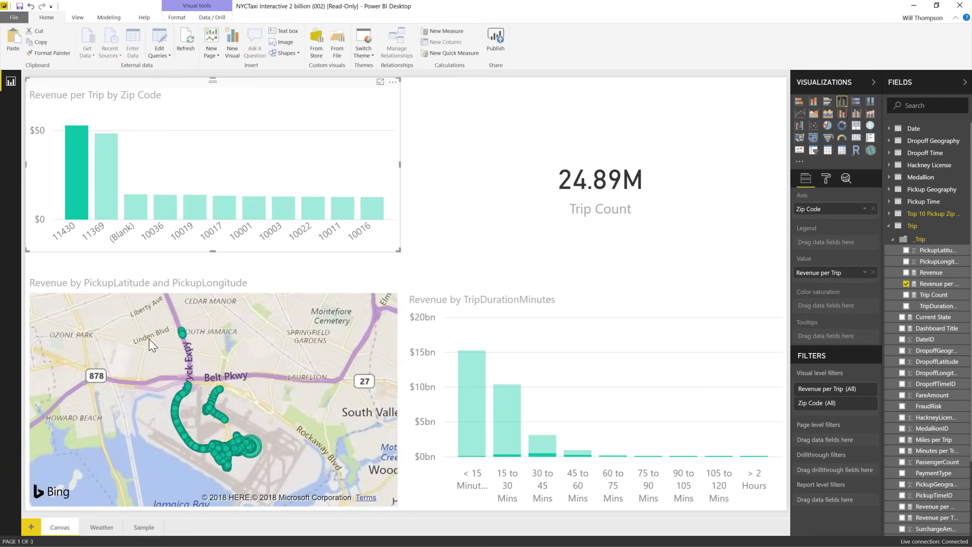
{"action": "key", "text": "Right"}
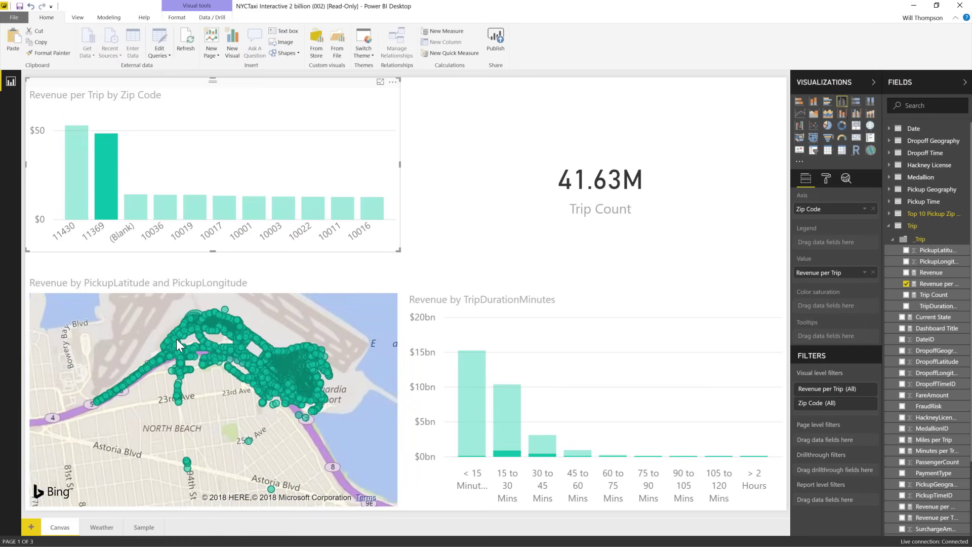
{"action": "key", "text": "ctrl+space"}
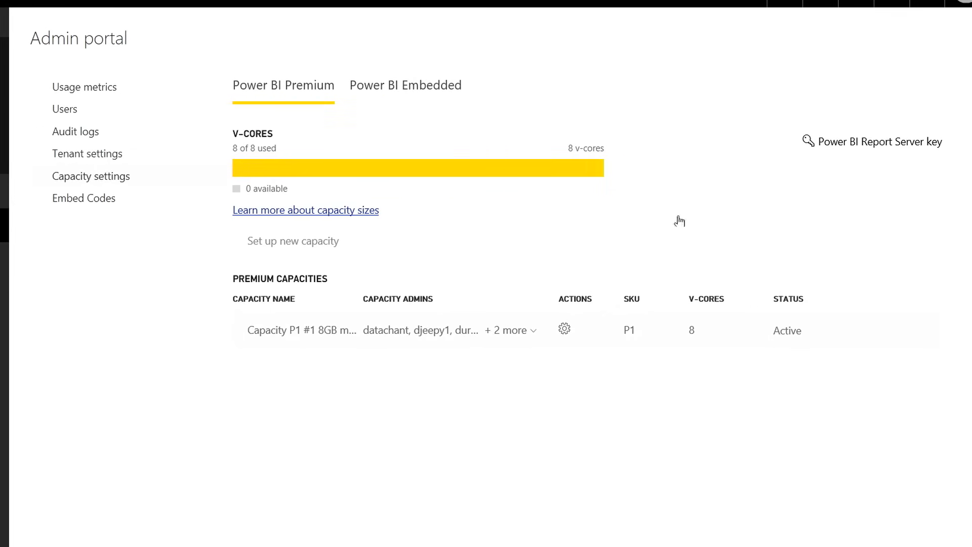
- Select the Capacity P1 #1 8GB model entry under Premium Capacities in Capacity settings
{"action": "left_click", "coordinate": [282, 335]}
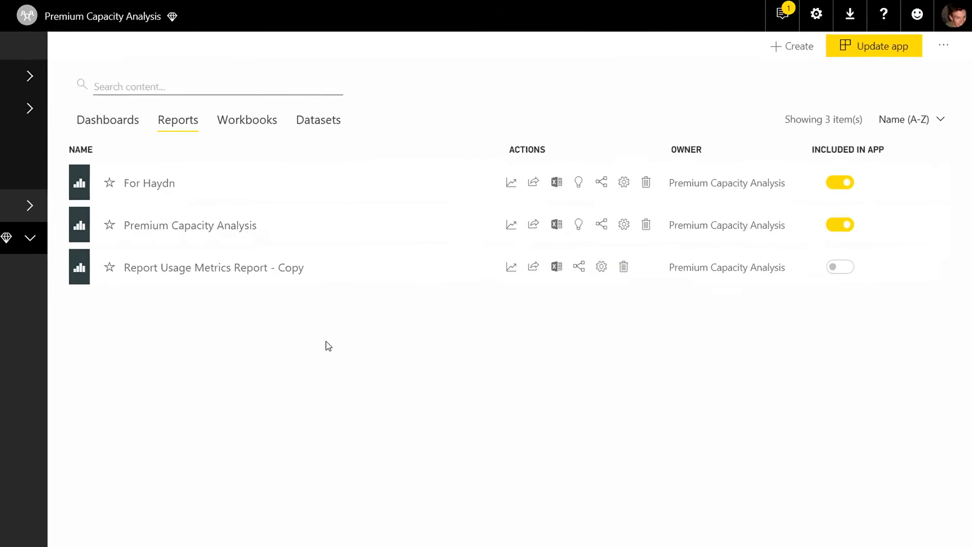
- Show usage metrics for Premium Capacity Analysis from its Reports list action icon
{"action": "left_click", "coordinate": [491, 236]}
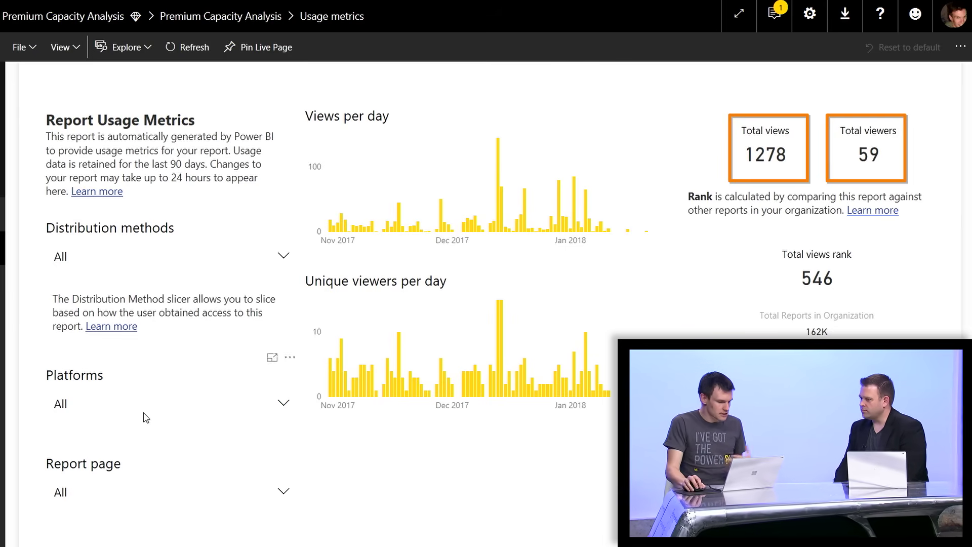
- Browse the Platforms and Report page slicers, leaving both at All, and show the File menu's Save as
{"action": "left_click", "coordinate": [191, 411]}
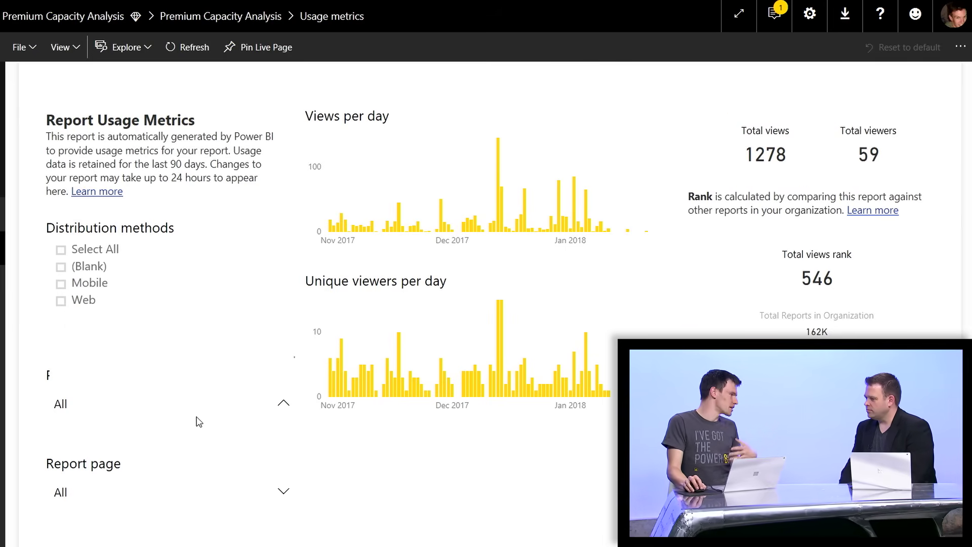
{"action": "left_click", "coordinate": [368, 492]}
{"action": "left_click", "coordinate": [220, 501]}
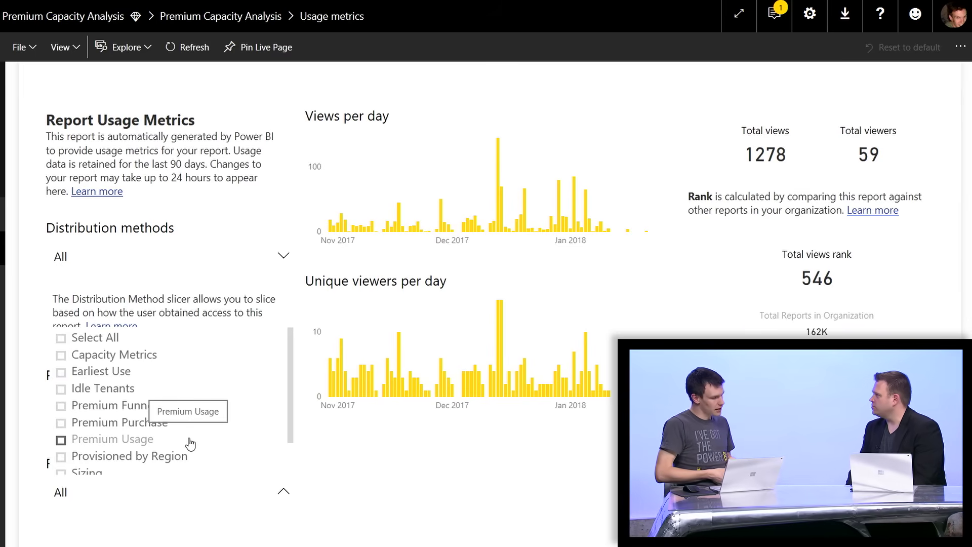
{"action": "left_click", "coordinate": [458, 489]}
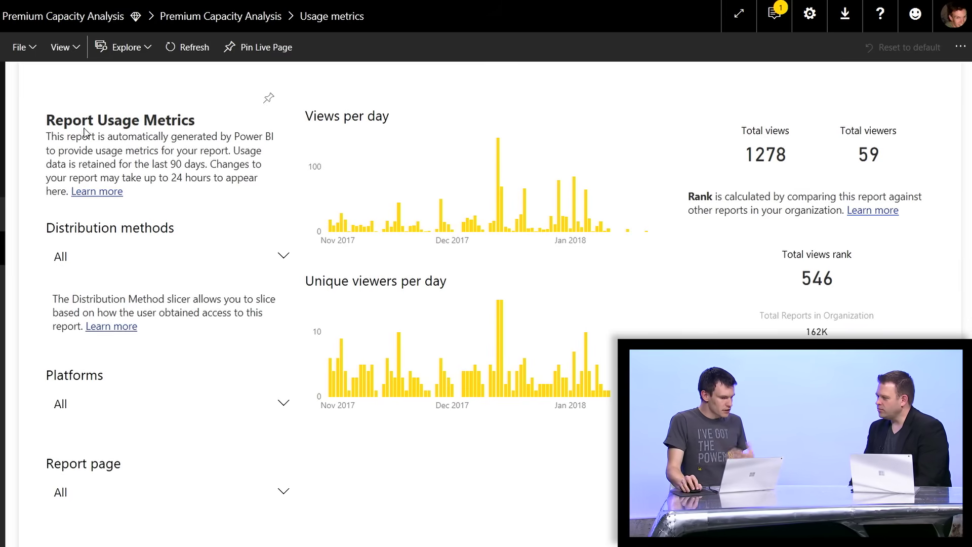
{"action": "left_click", "coordinate": [37, 50]}
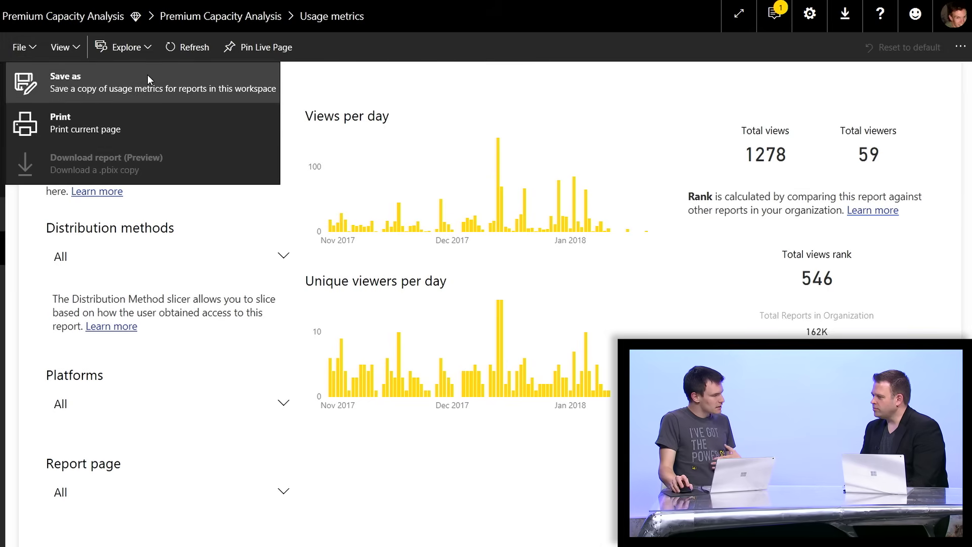